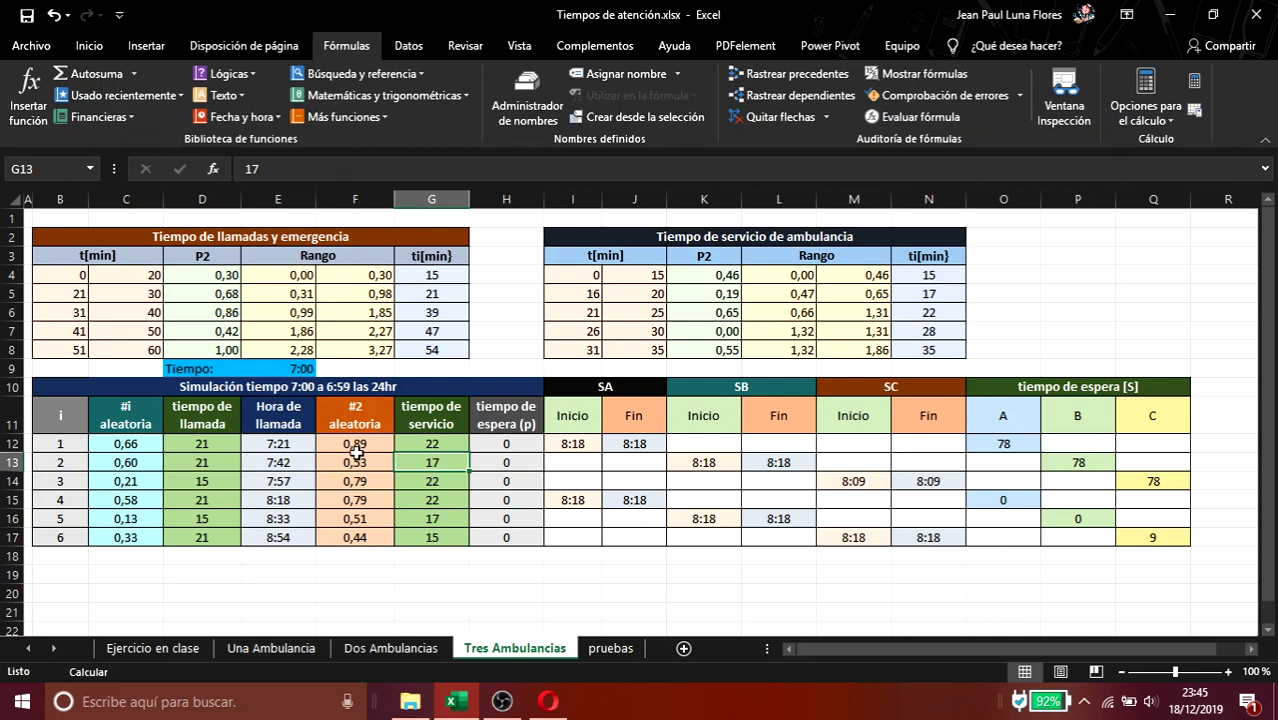
- Examine the second random-number column, the call and service time columns, and the ambulance service time table
left_click_drag(360, 444, 342, 537)
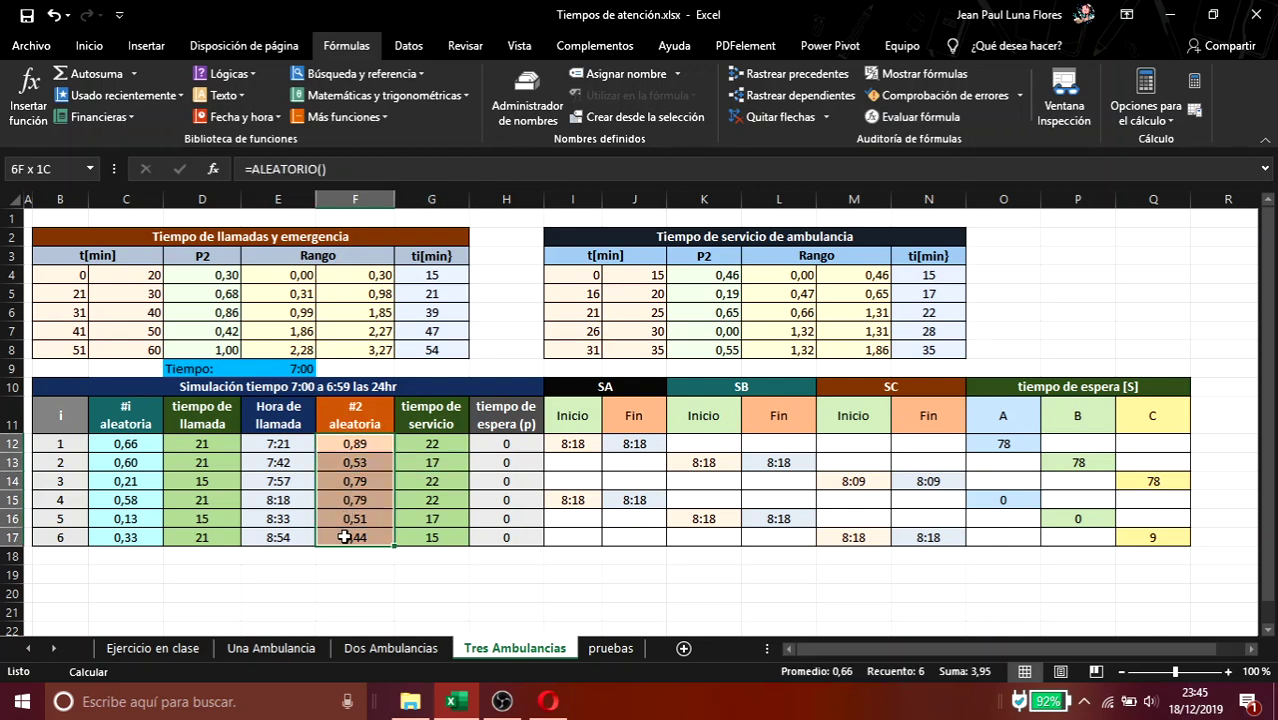
left_click(336, 447)
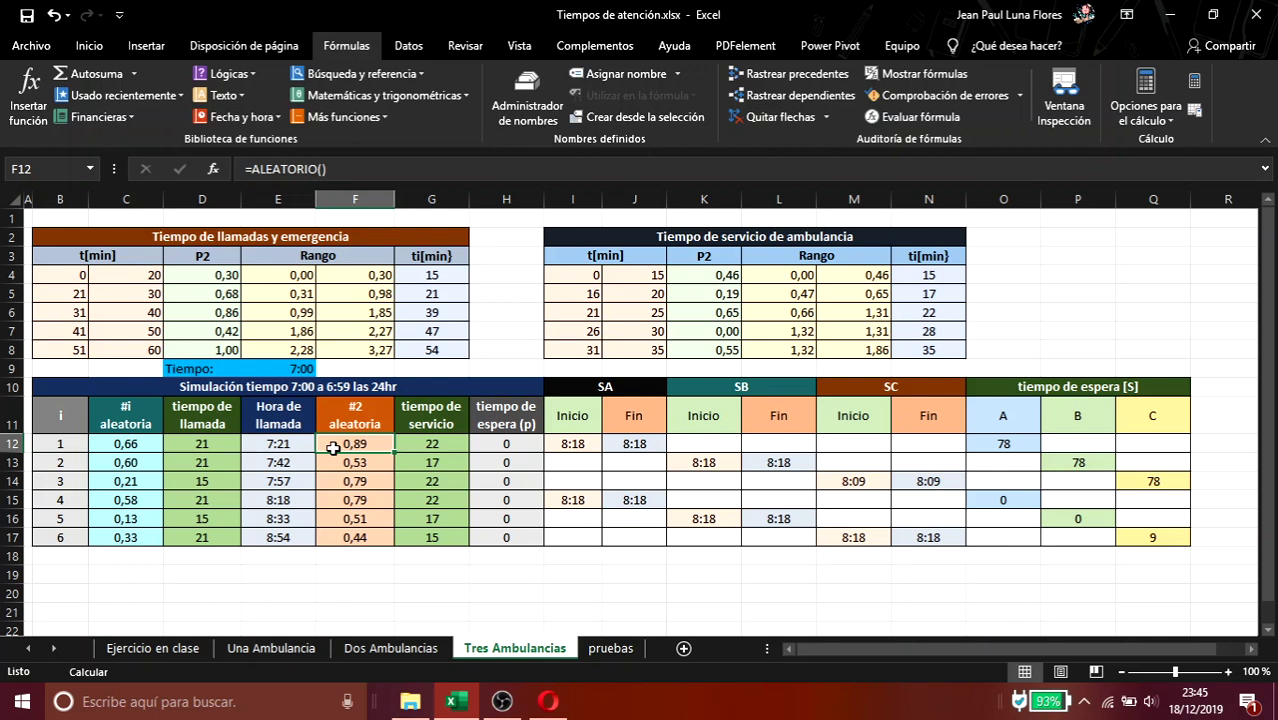
left_click(430, 423)
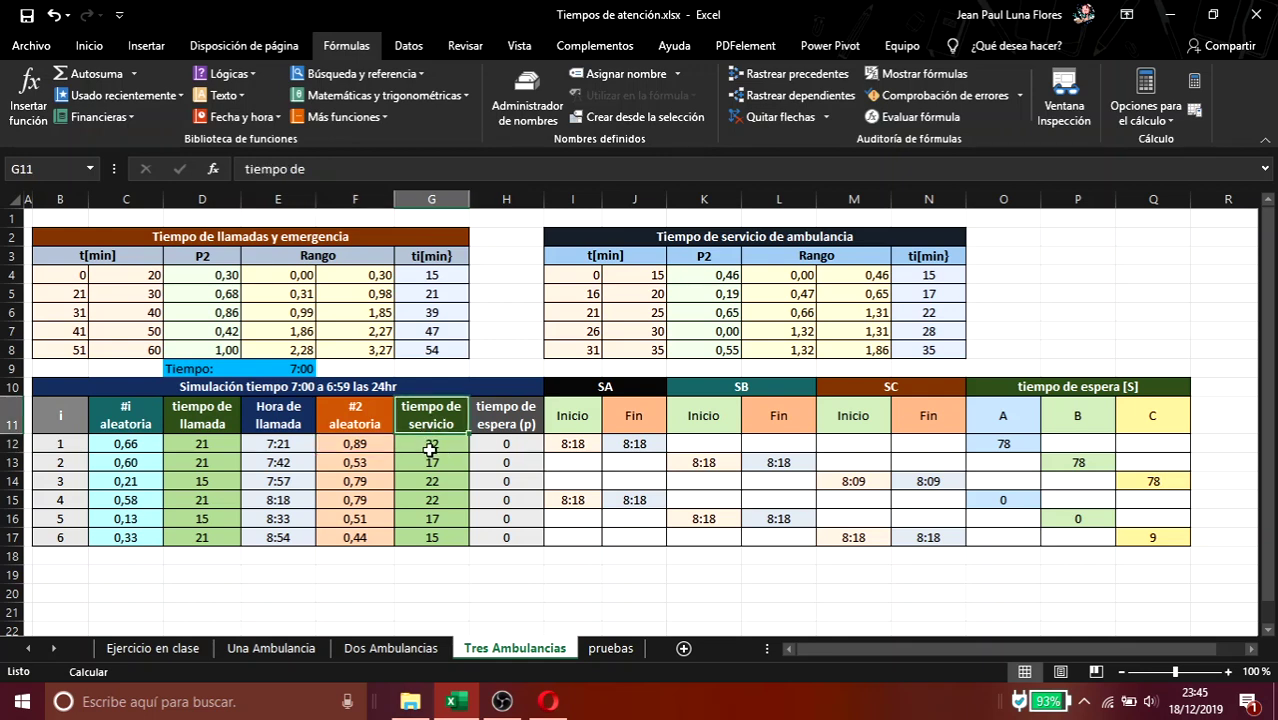
left_click_drag(438, 445, 430, 537)
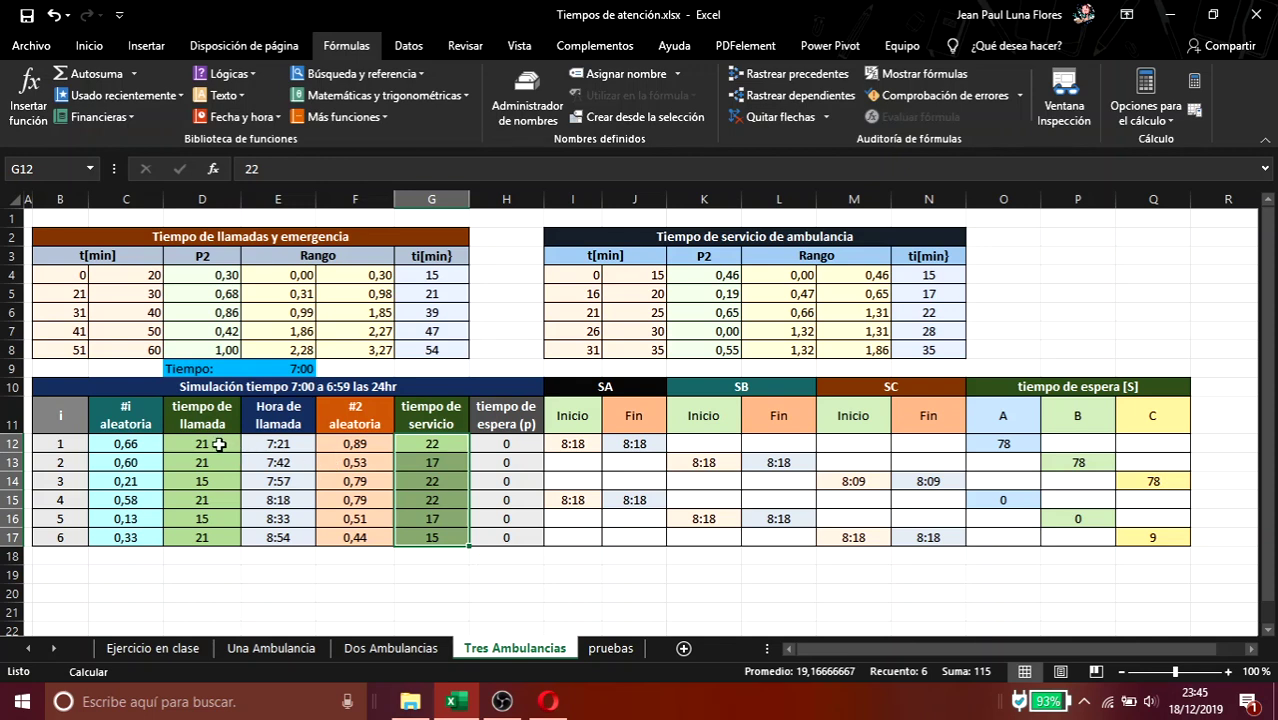
mouse_move(216, 444)
left_mouse_down()
mouse_move(195, 518)
mouse_move(104, 530)
mouse_move(188, 522)
mouse_move(200, 463)
left_mouse_up()
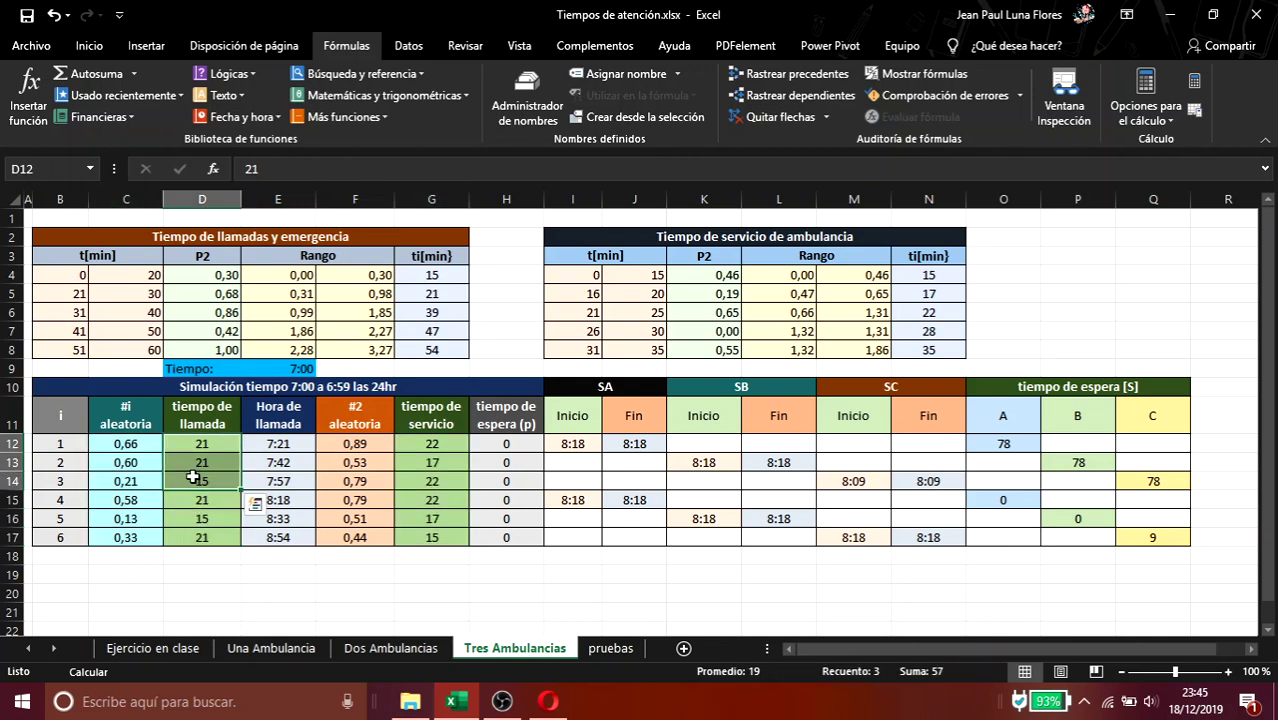
left_click(437, 445)
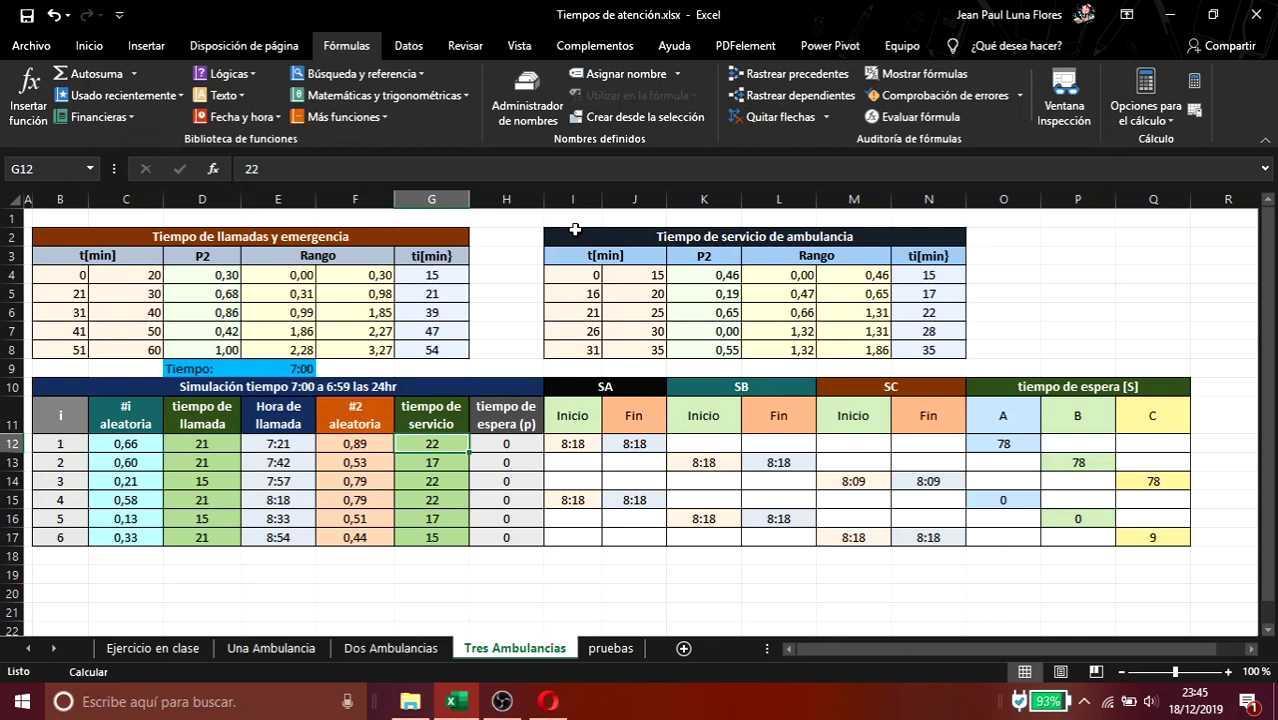
left_click_drag(571, 236, 883, 349)
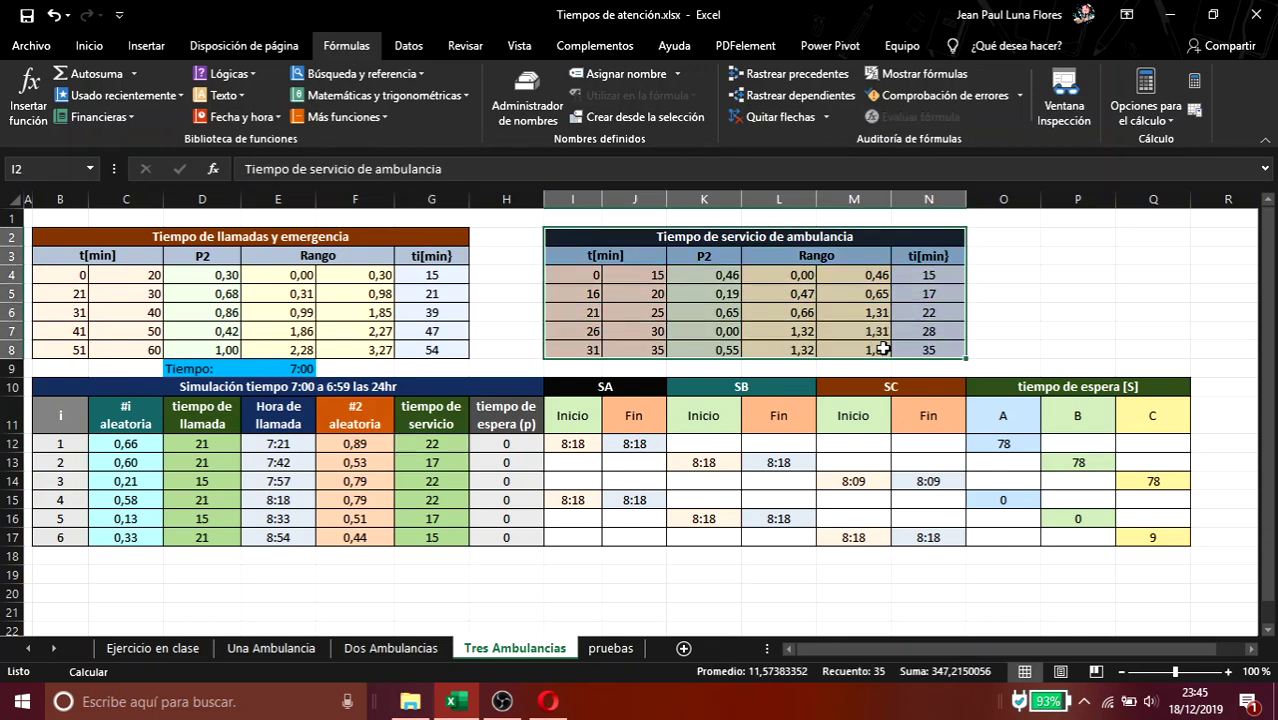
left_click(431, 448)
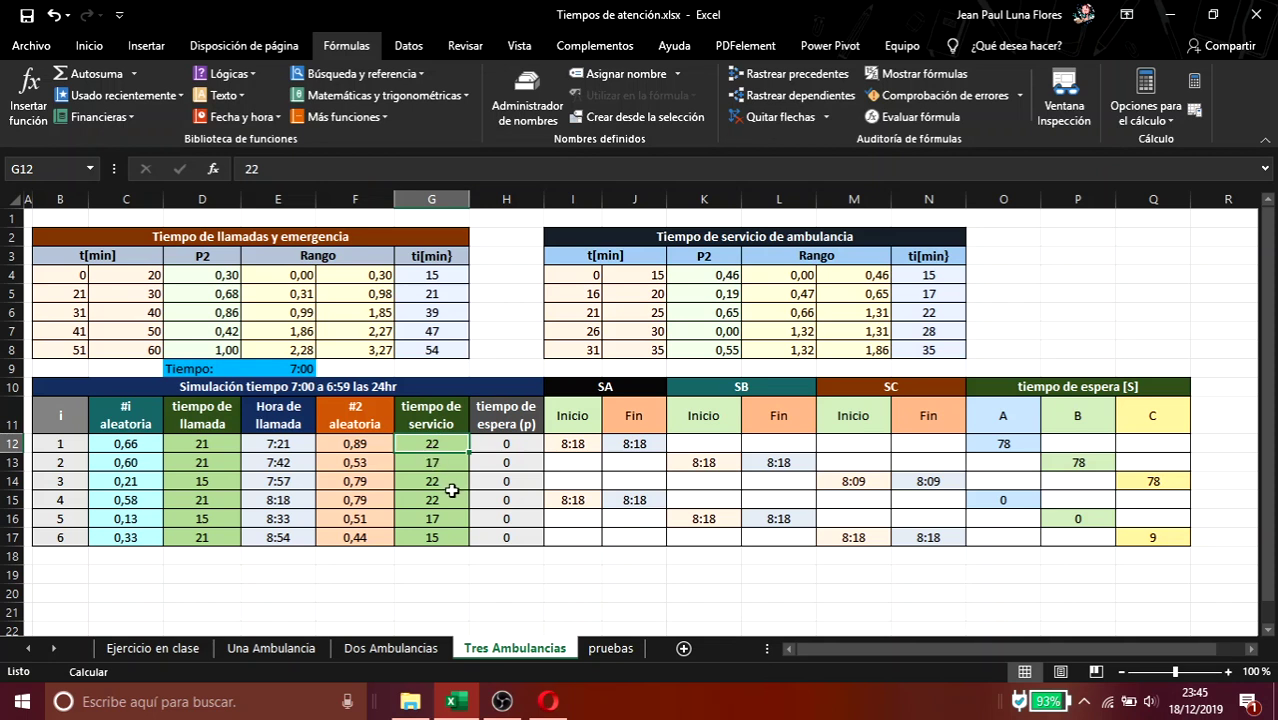
- Match call 1's second random number to its range in the ambulance service table and enter 22 as its service time in G12
left_click(383, 447)
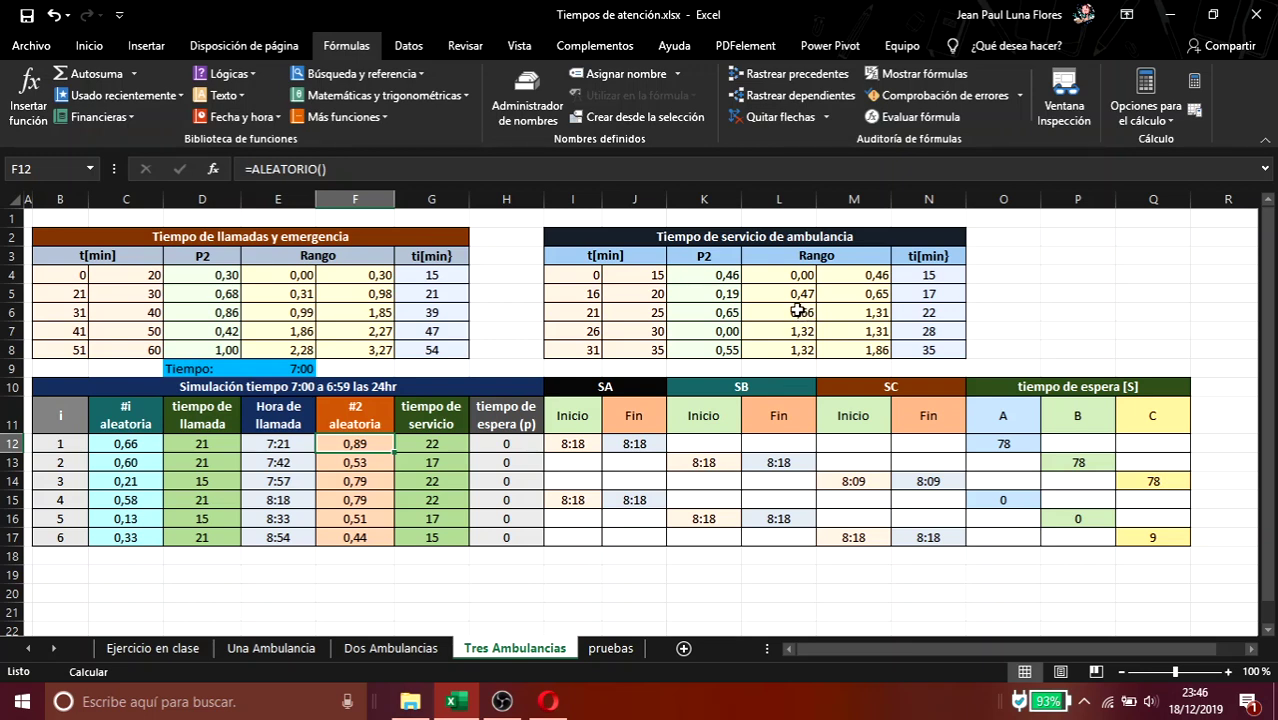
left_click_drag(797, 311, 930, 314)
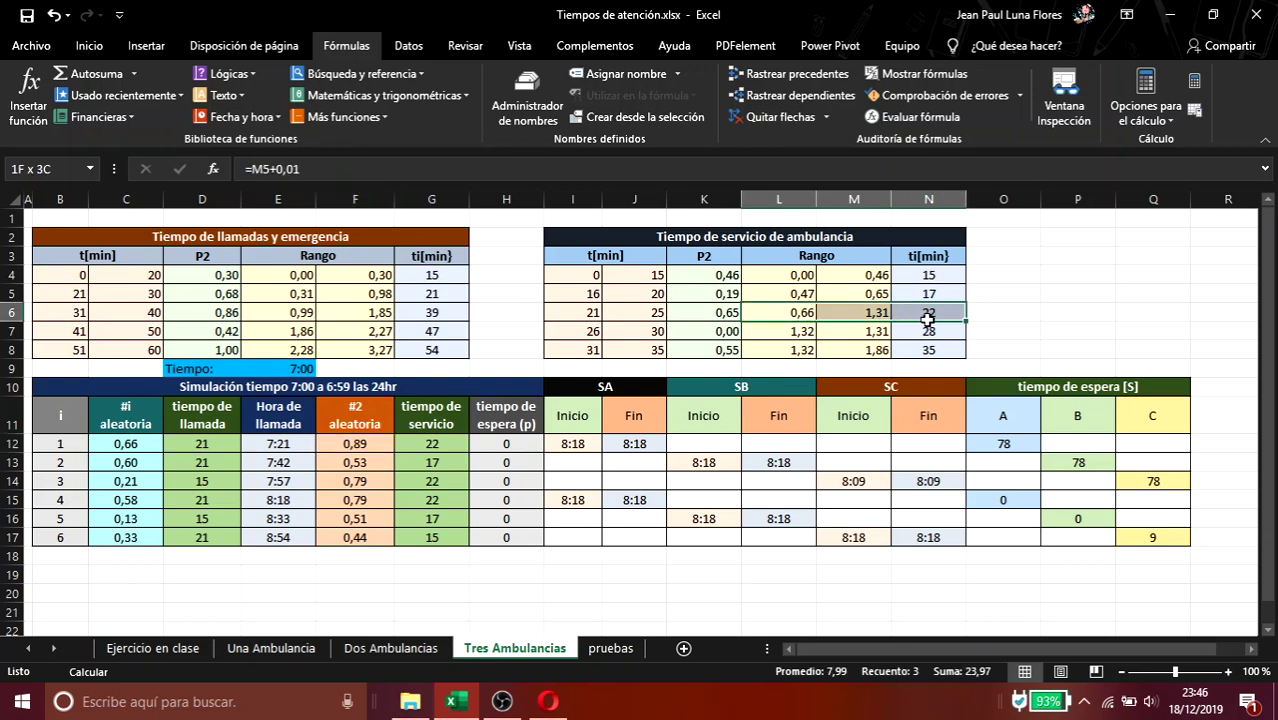
left_click(765, 310)
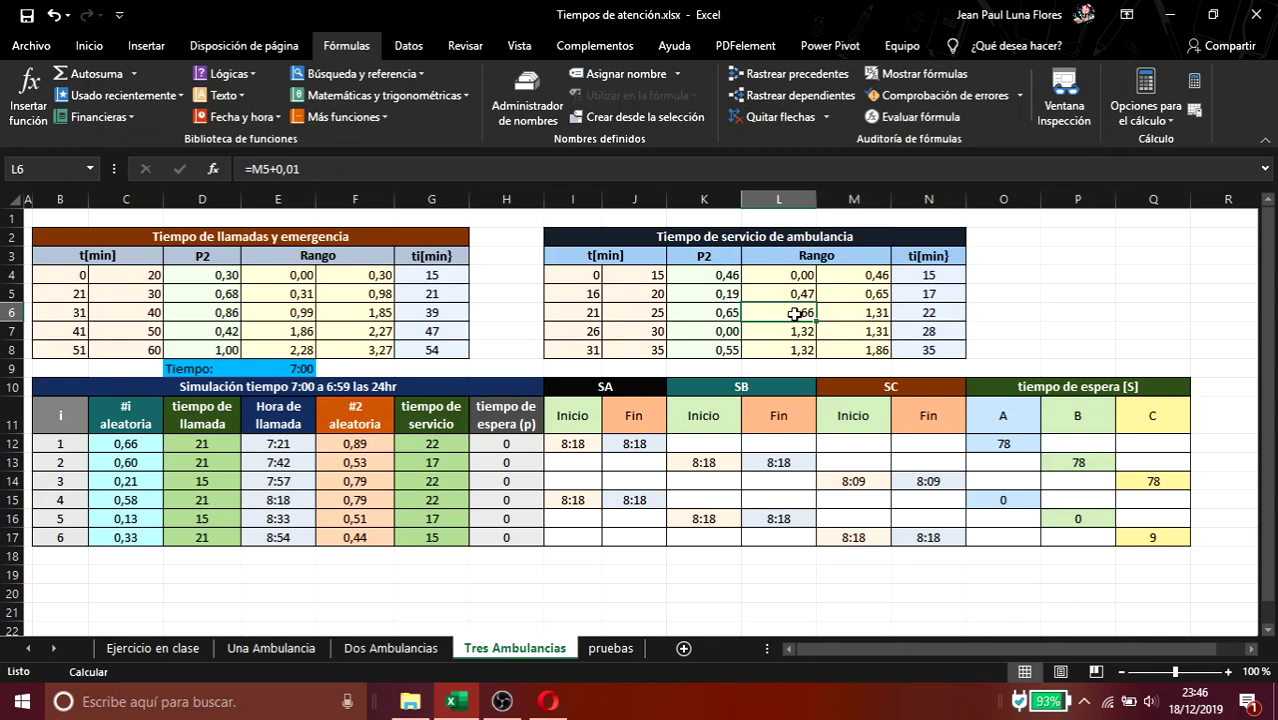
left_click(876, 313)
left_click_drag(926, 316, 800, 310)
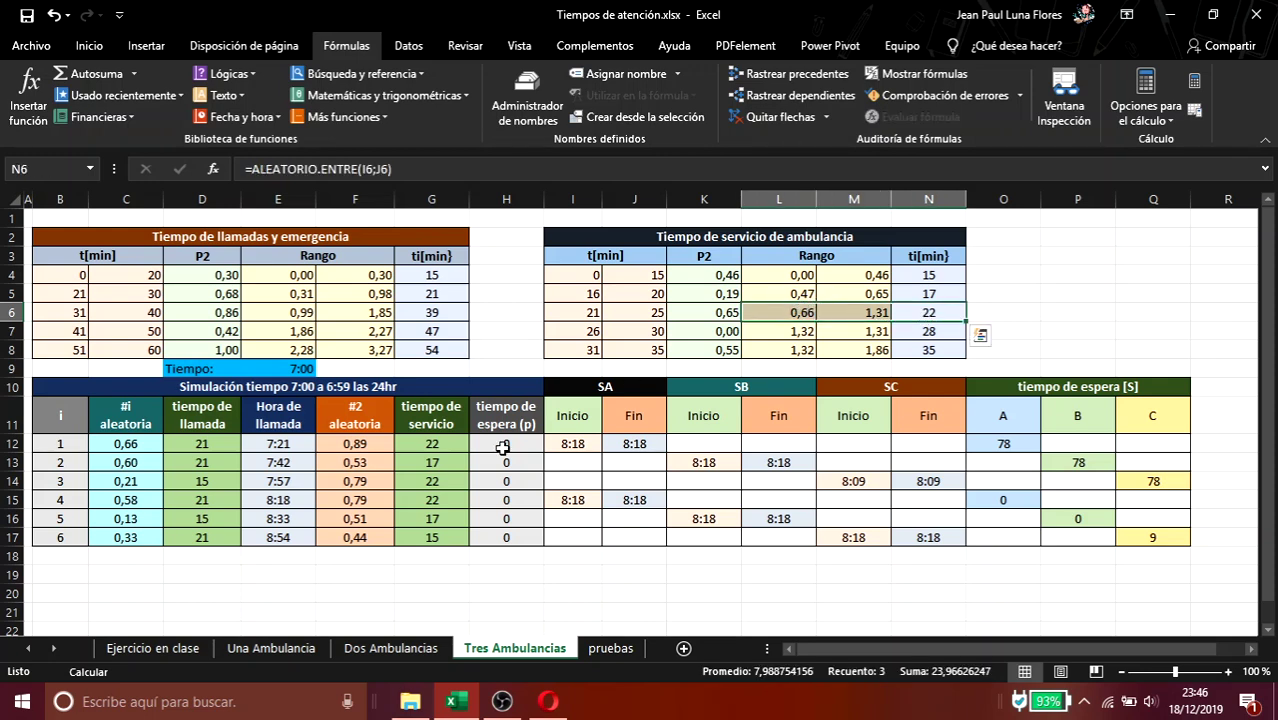
left_click(434, 449)
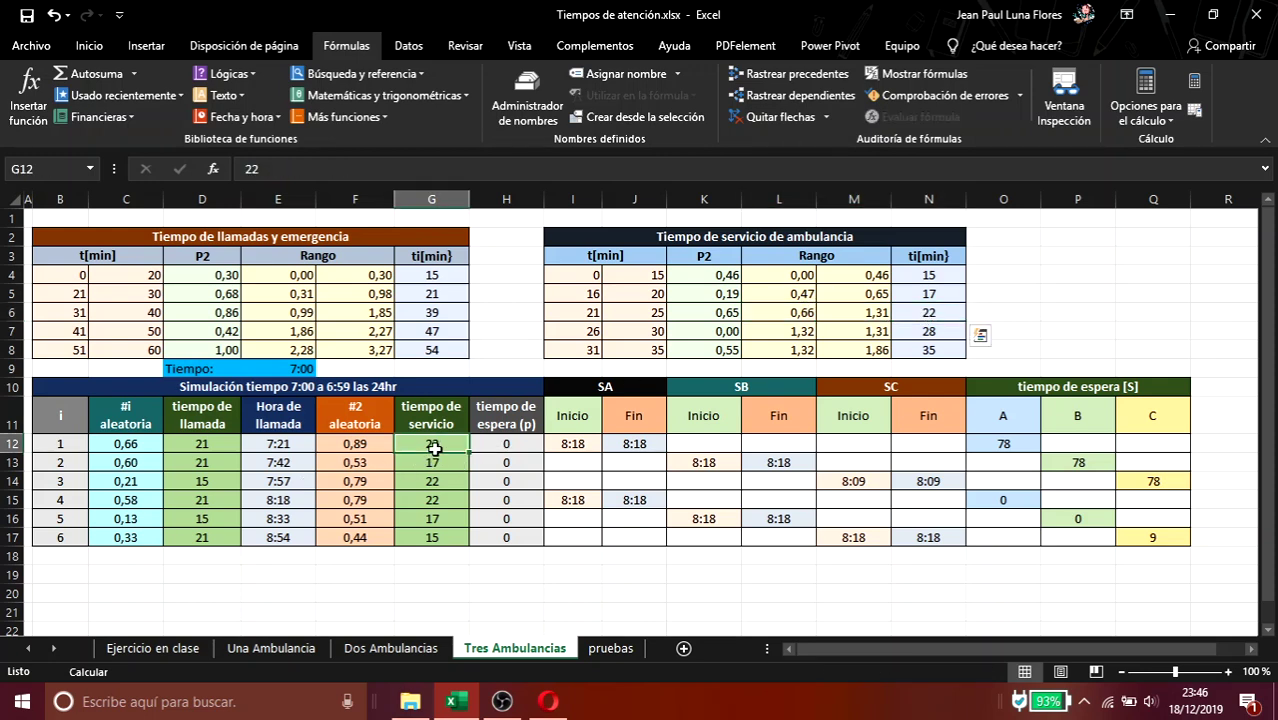
type("22")
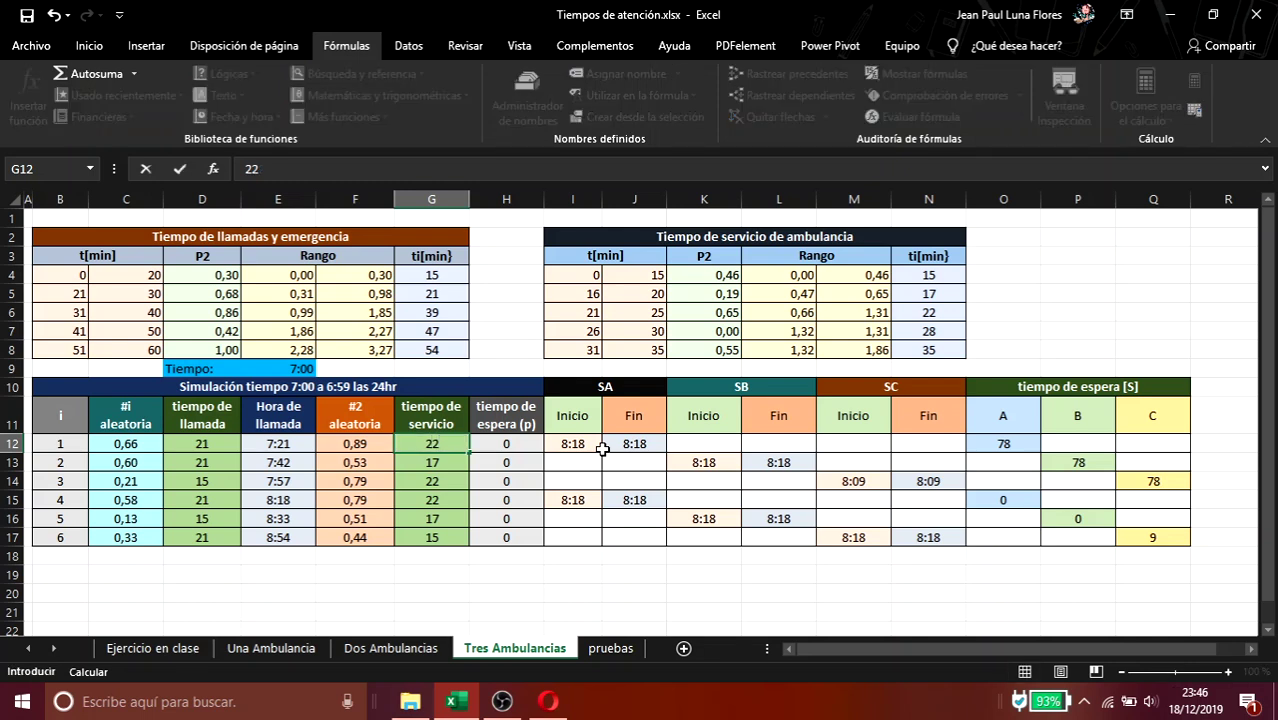
key("Return")
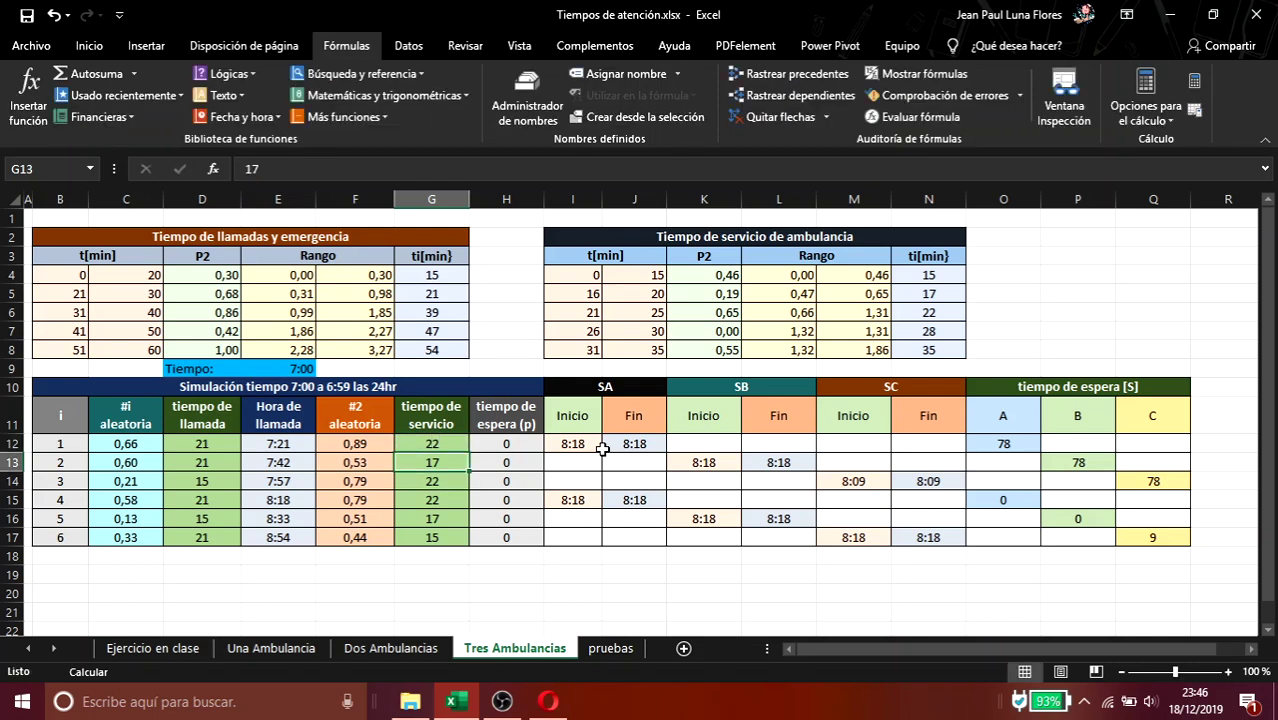
- Clear the service times of calls 2 to 6 in G13:G17
key("shift+Down")
key("shift+Down")
key("shift+Down")
key("shift+Down")
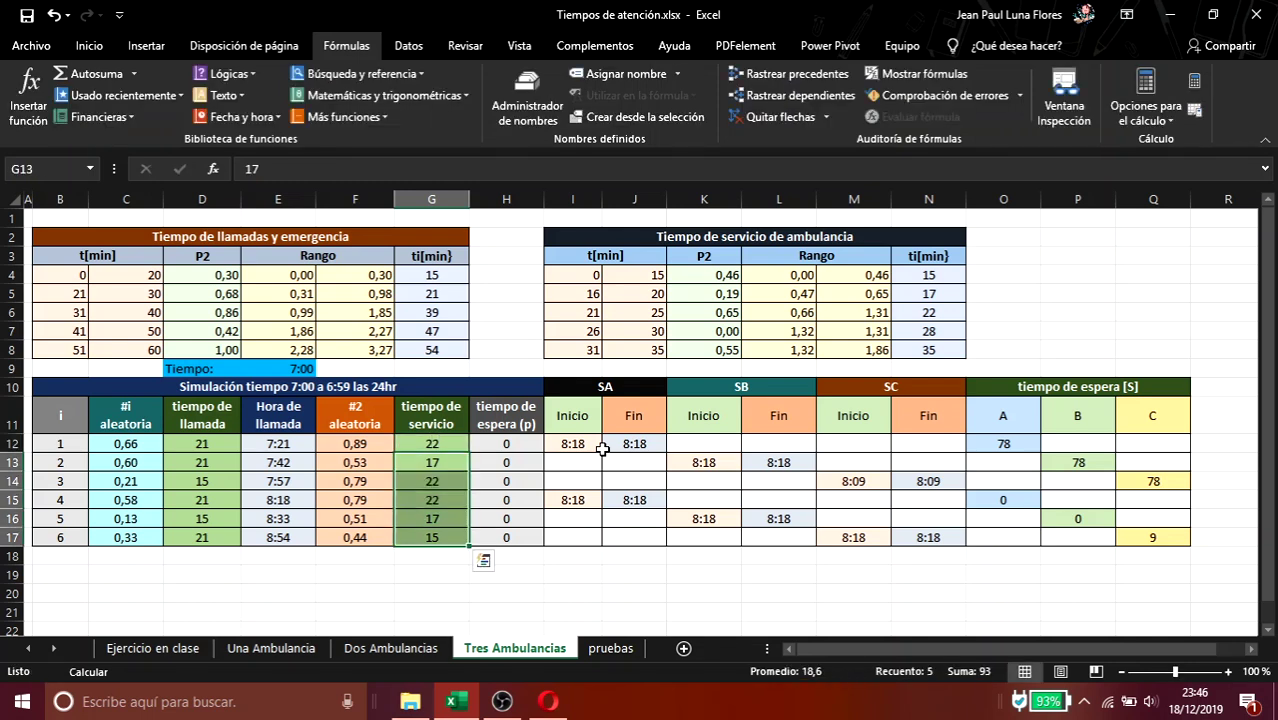
key("Delete")
- Match call 2's second random number to its range in the ambulance service table and enter 17 as its service time in G13
left_click(420, 464)
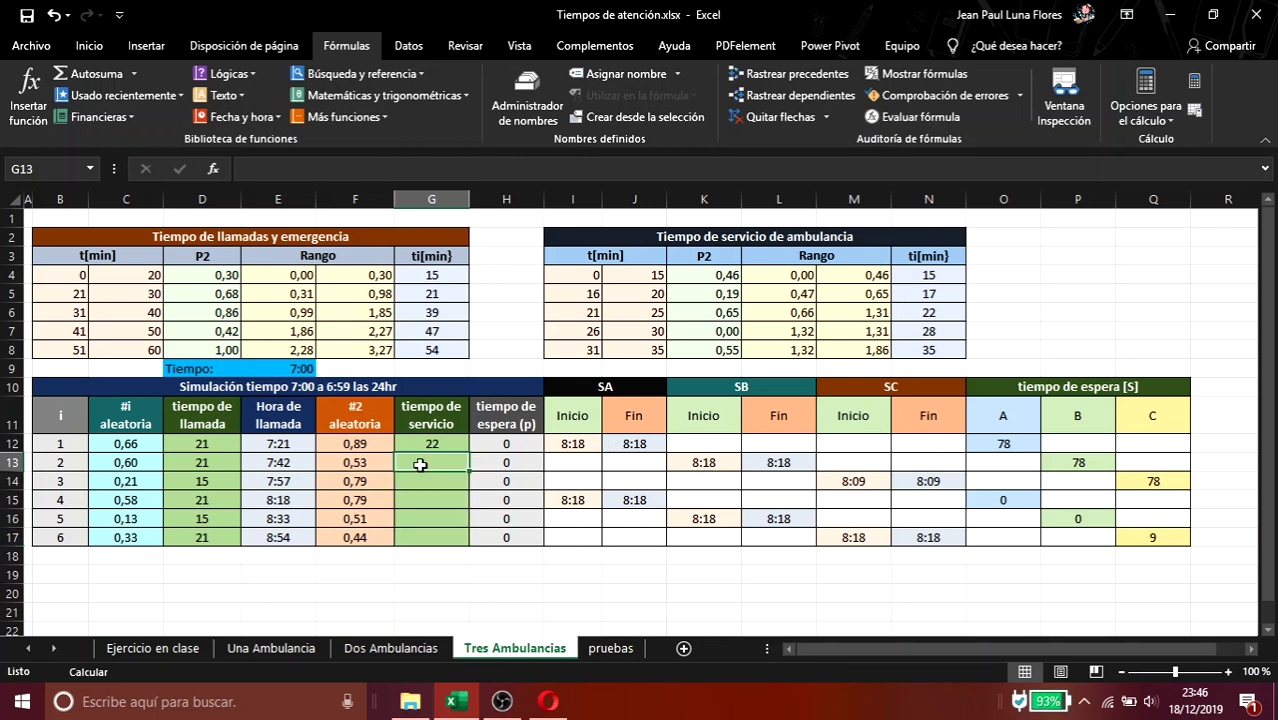
left_click(377, 466)
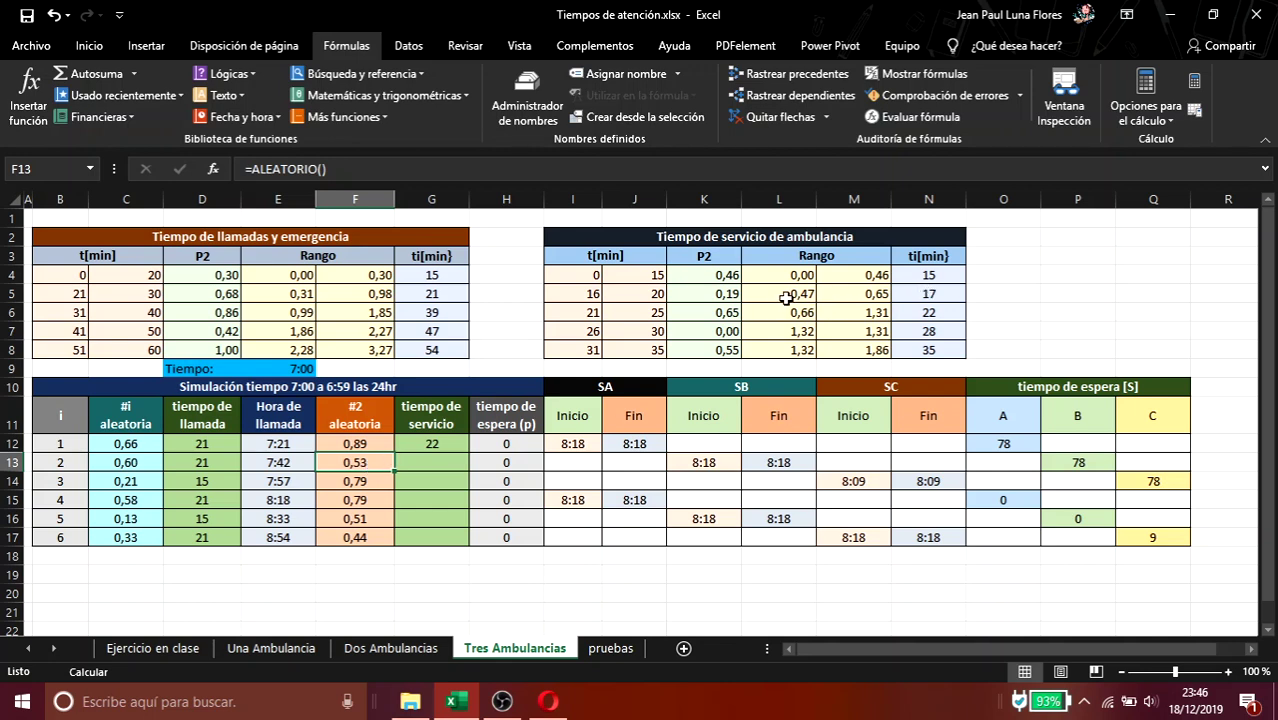
left_click_drag(794, 296, 927, 292)
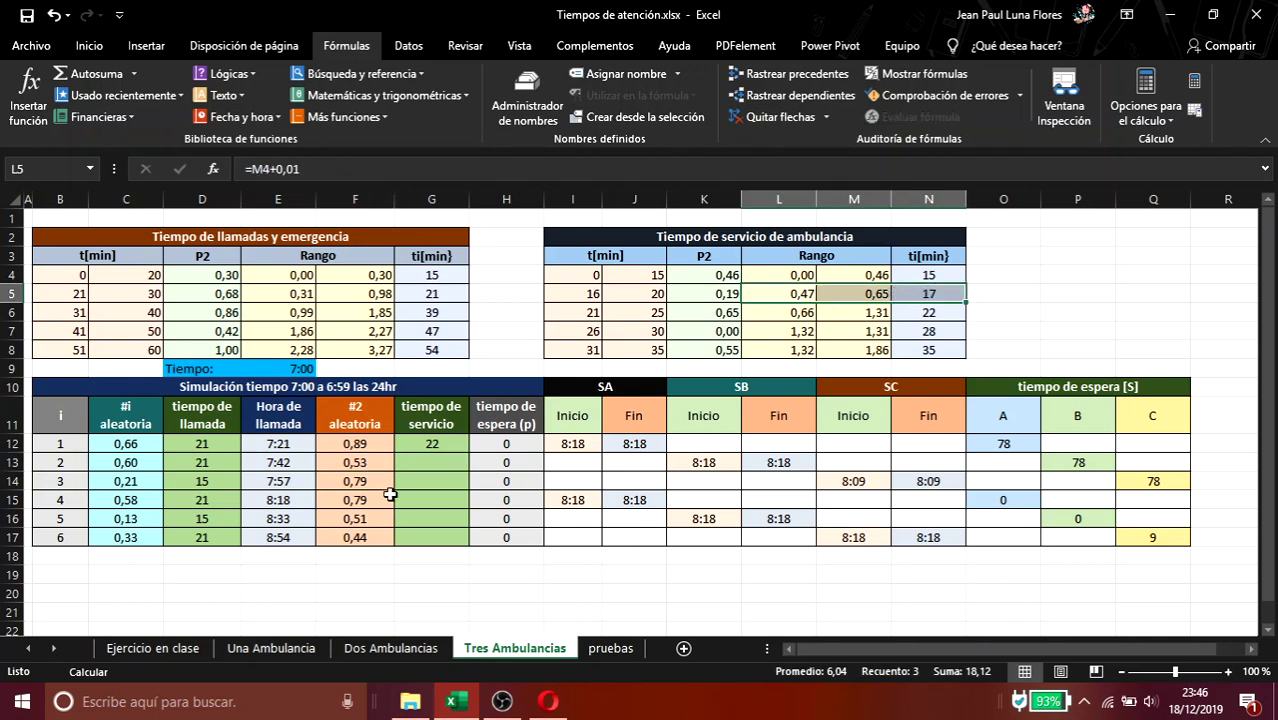
left_click(430, 468)
type("17")
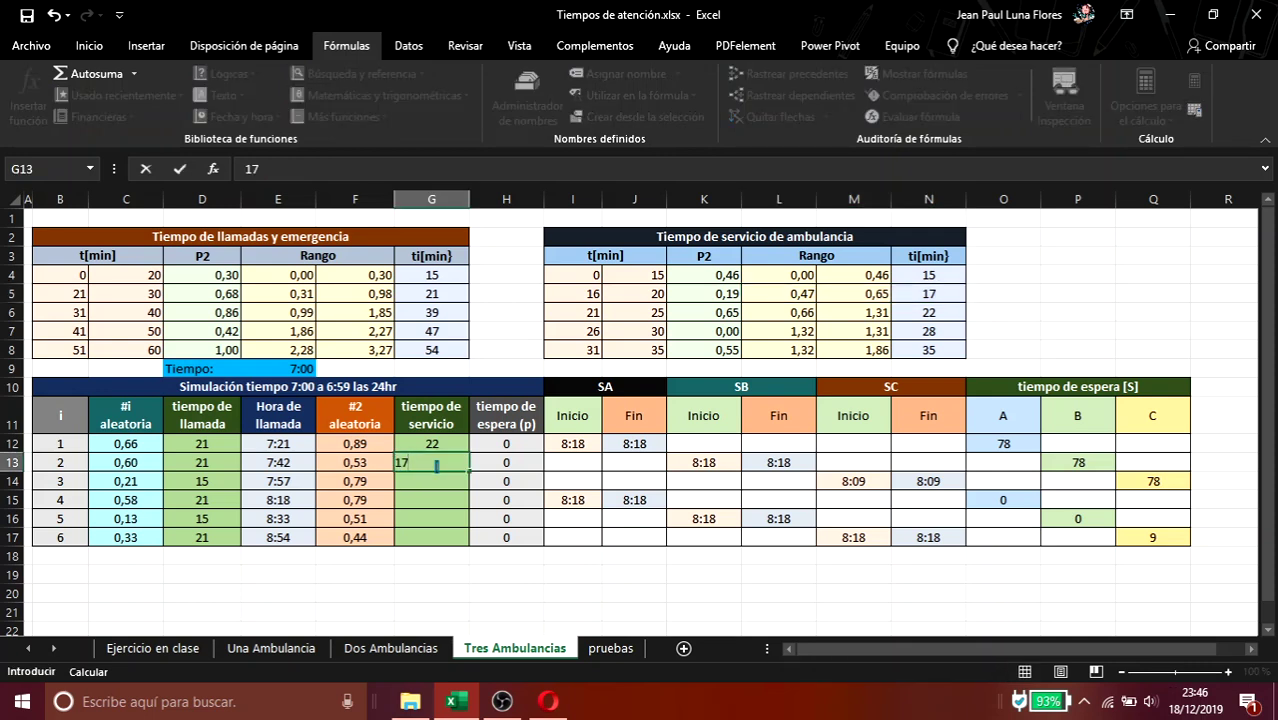
key("Return")
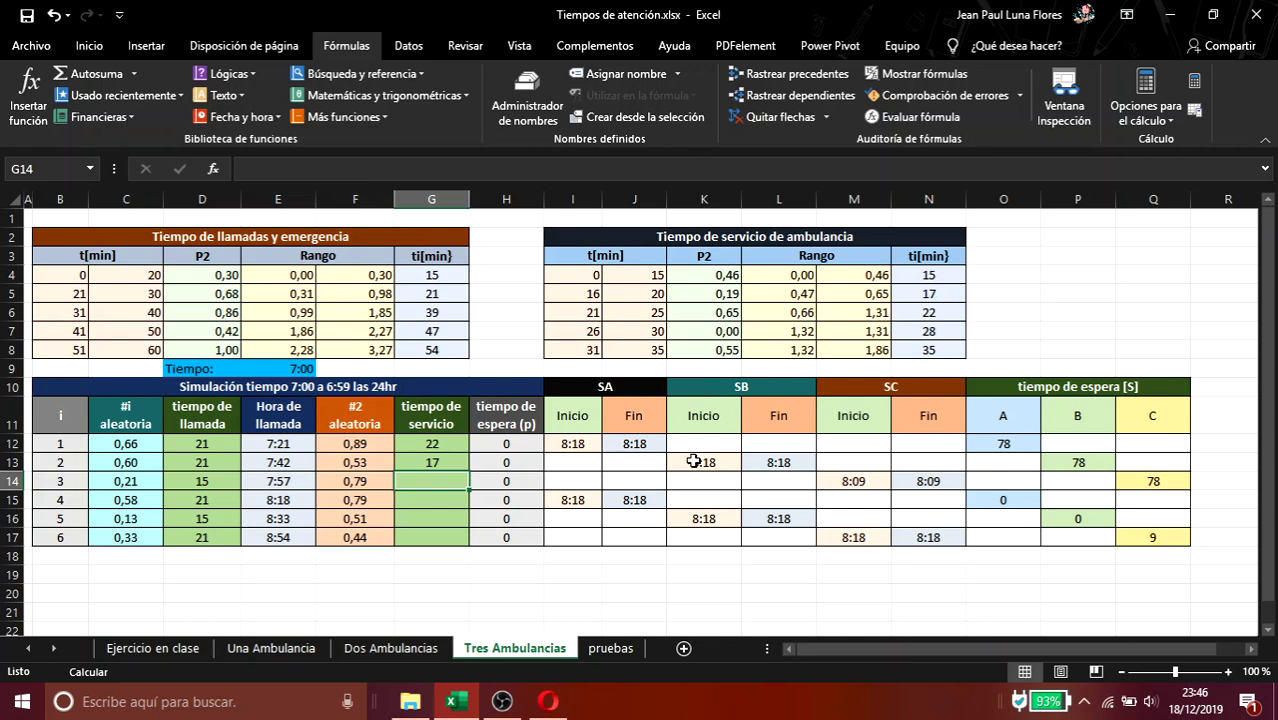
- Enter the service times 22, 22, 17 and 15 for calls 3 to 6 in G14:G17
type("22")
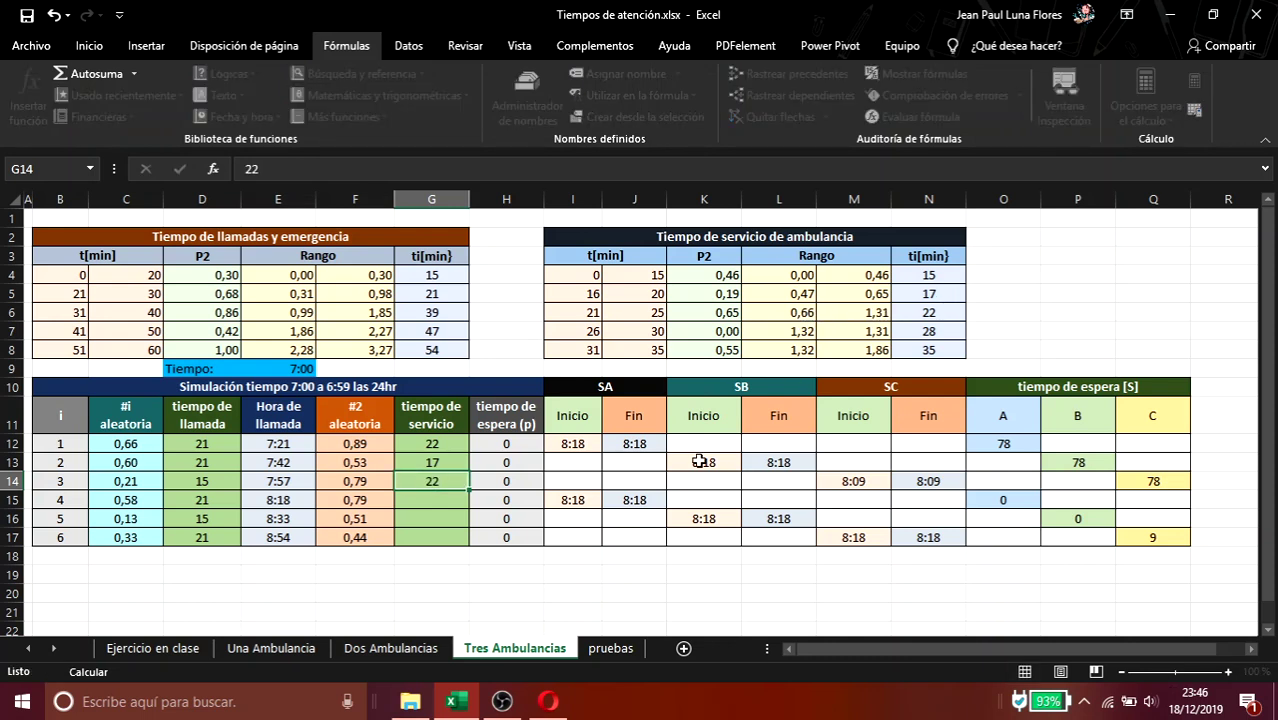
key("Return")
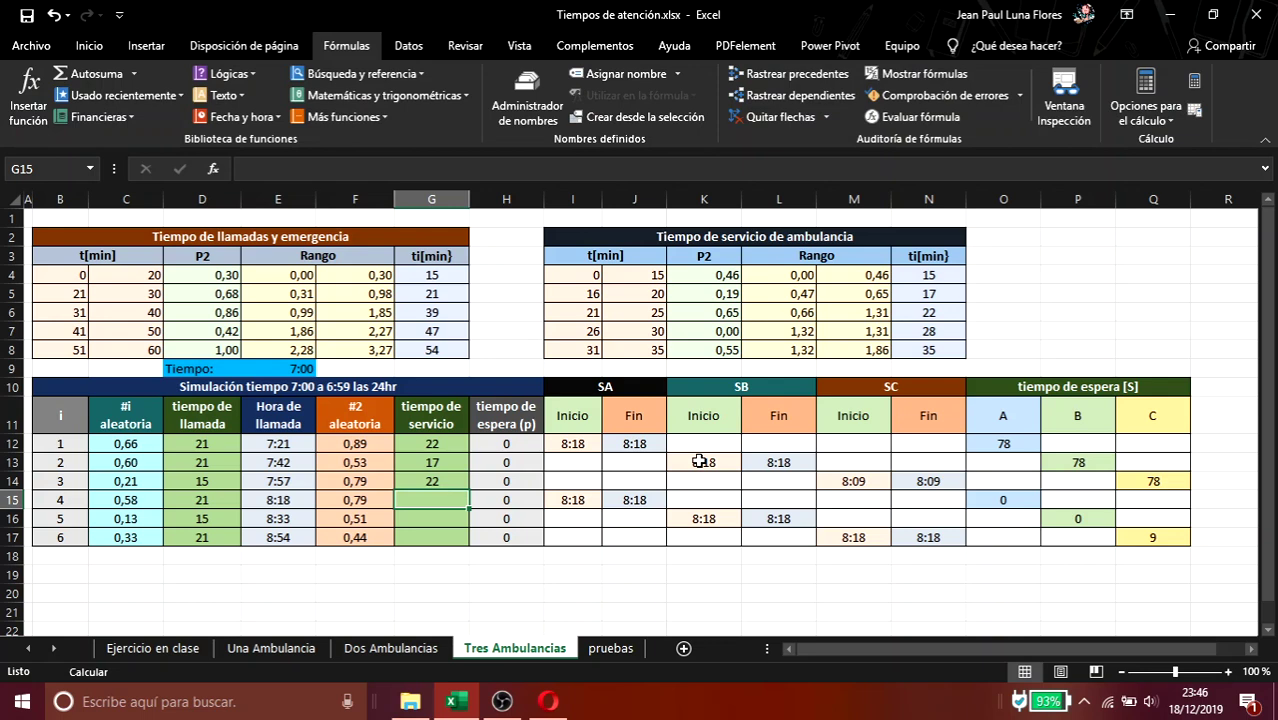
type("22")
key("Return")
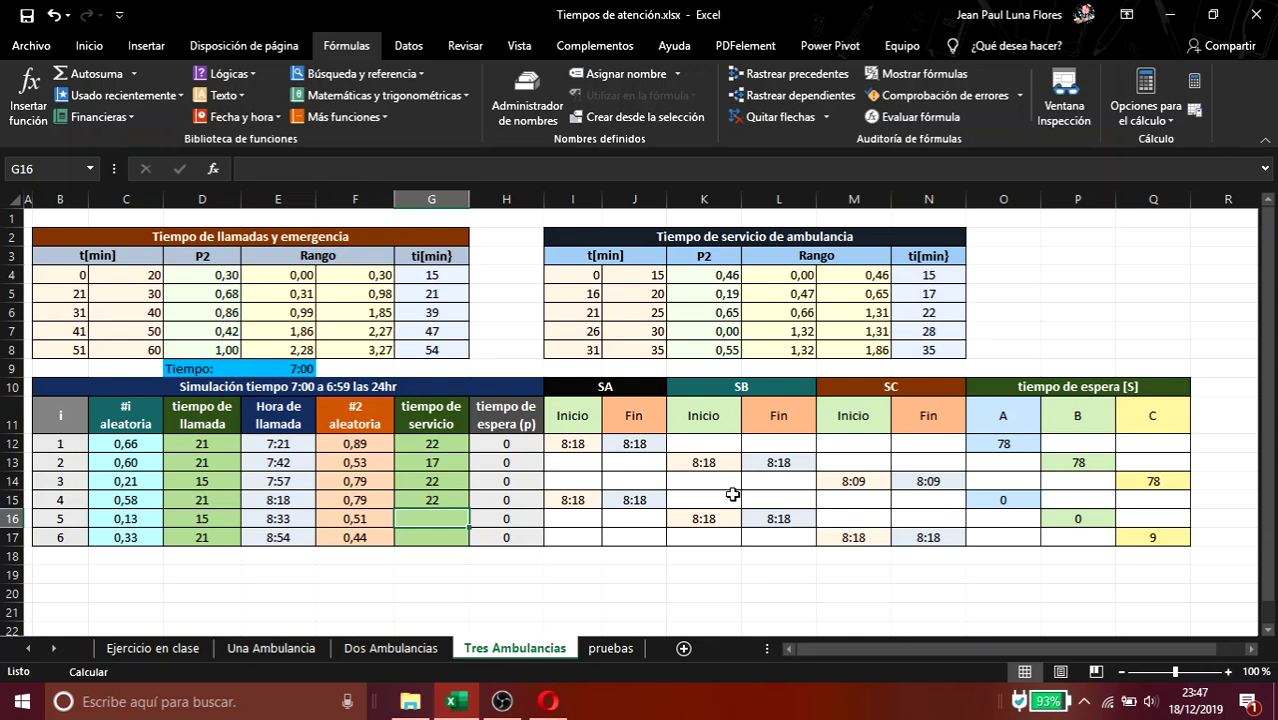
type("17")
key("Return")
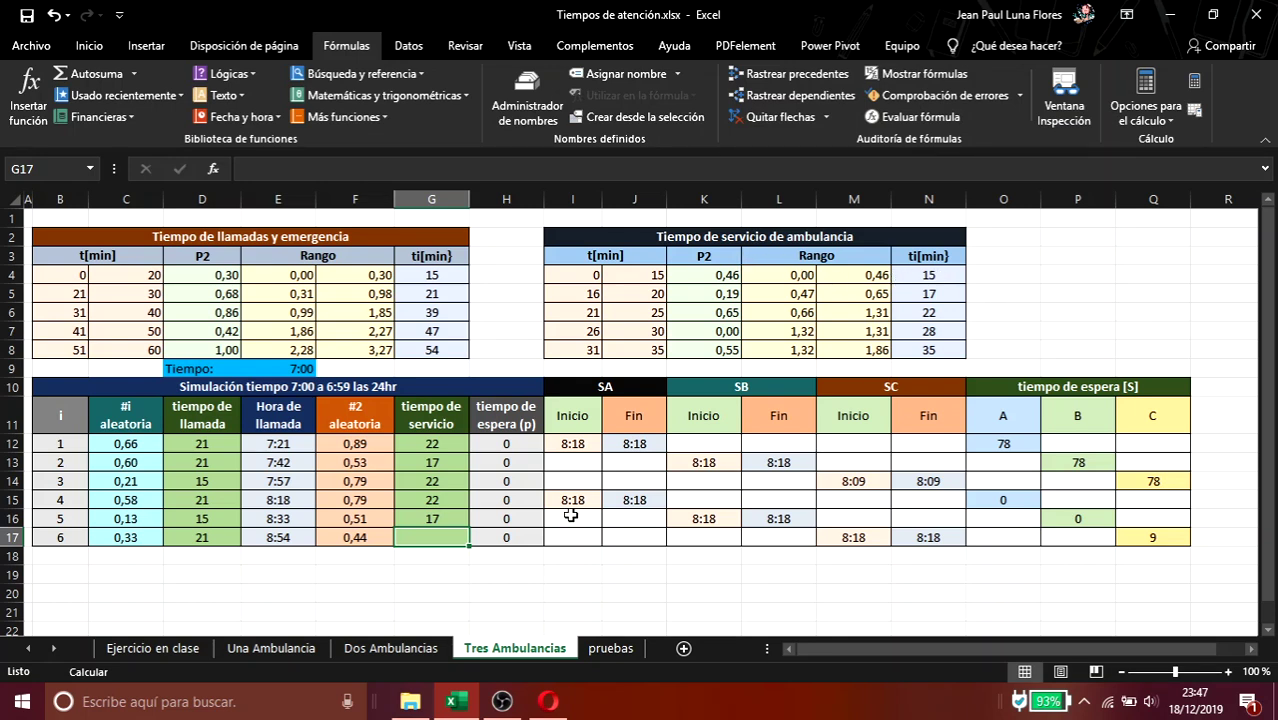
type("15")
key("Return")
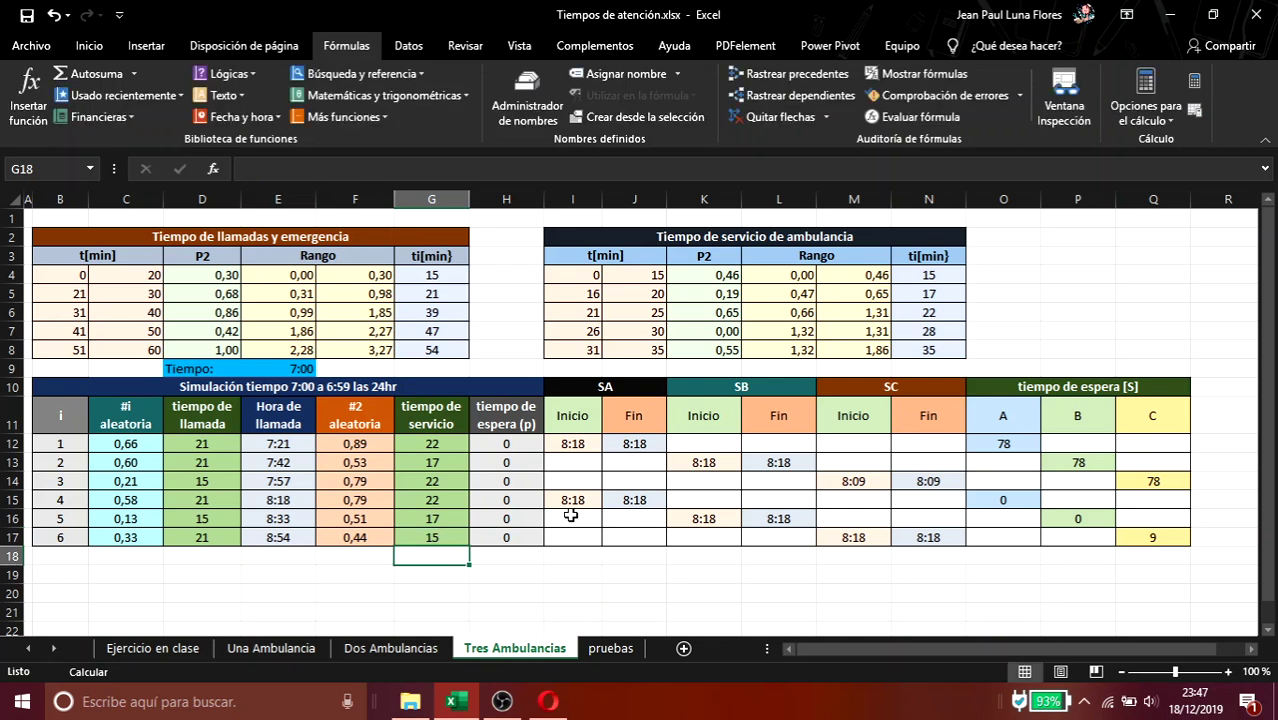
- Review the completed service time column against the second random numbers of the calls
left_click_drag(445, 422, 433, 536)
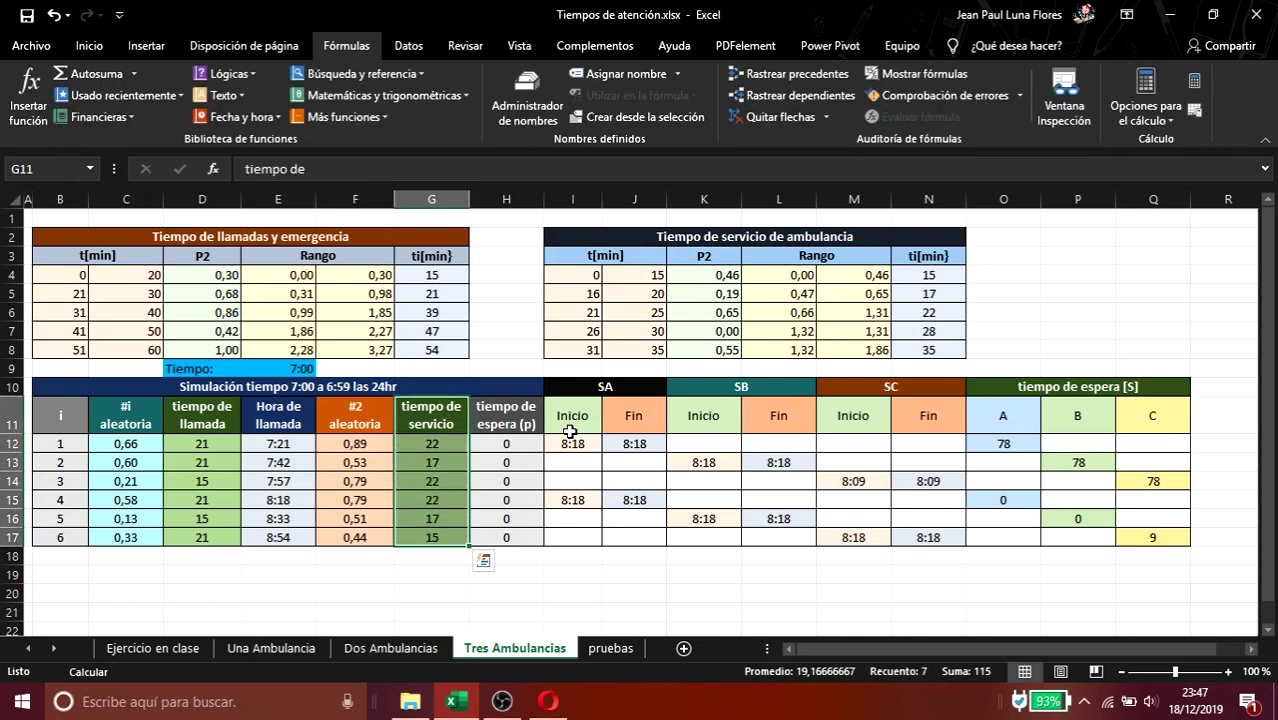
left_click(363, 472)
left_click(449, 456)
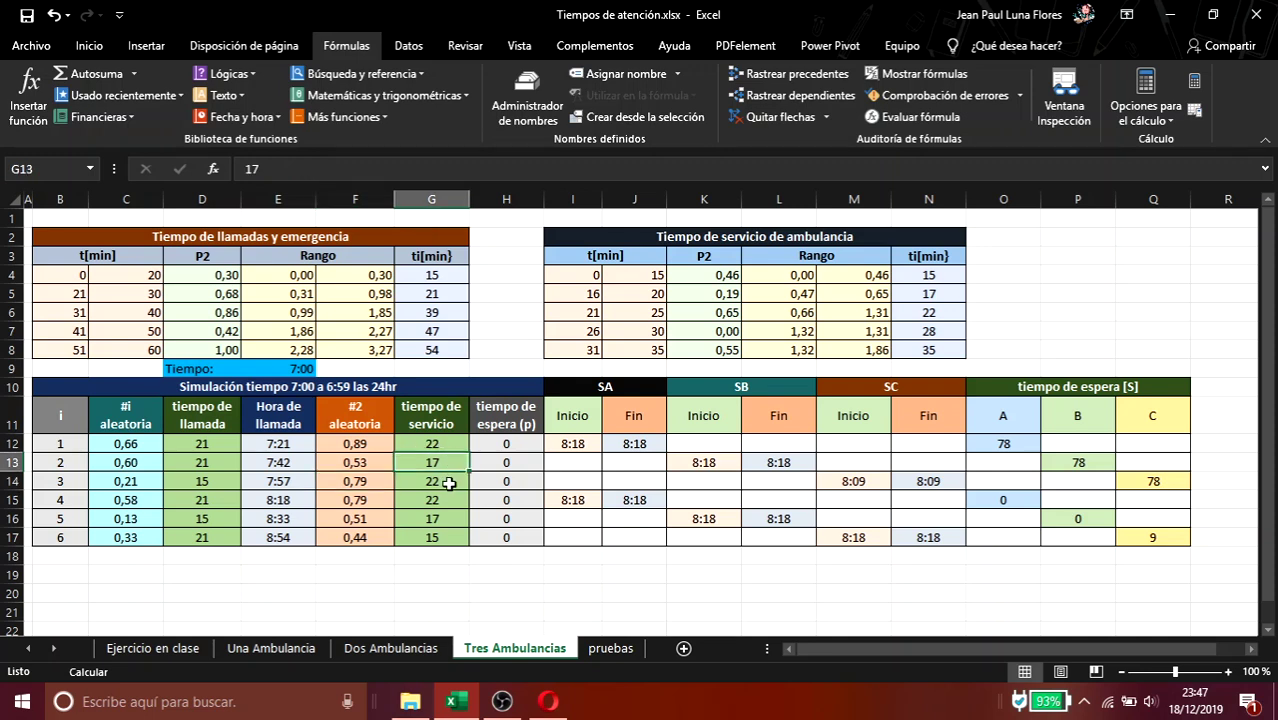
left_click(448, 484)
left_click(378, 502)
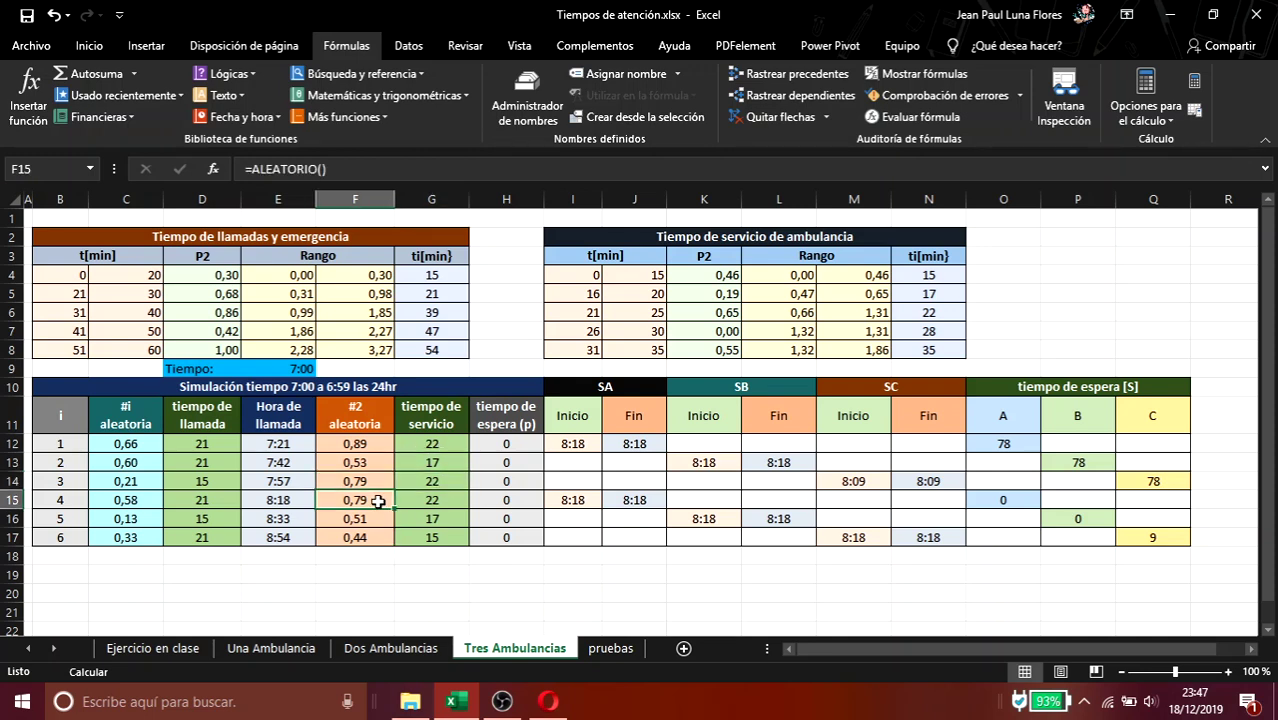
left_click(438, 446)
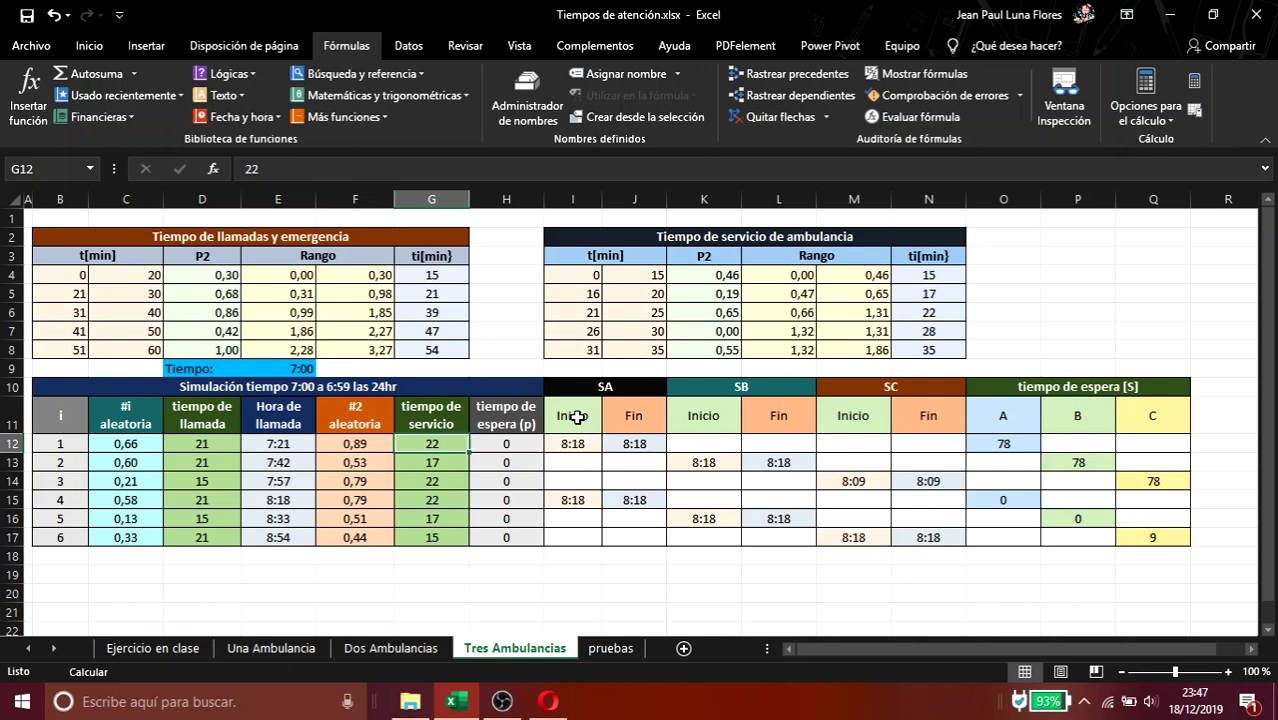
- Examine the start and end times of ambulances SA, SB and SC, the patient waiting time column, and the P2 columns of both tables
left_click_drag(570, 413, 930, 534)
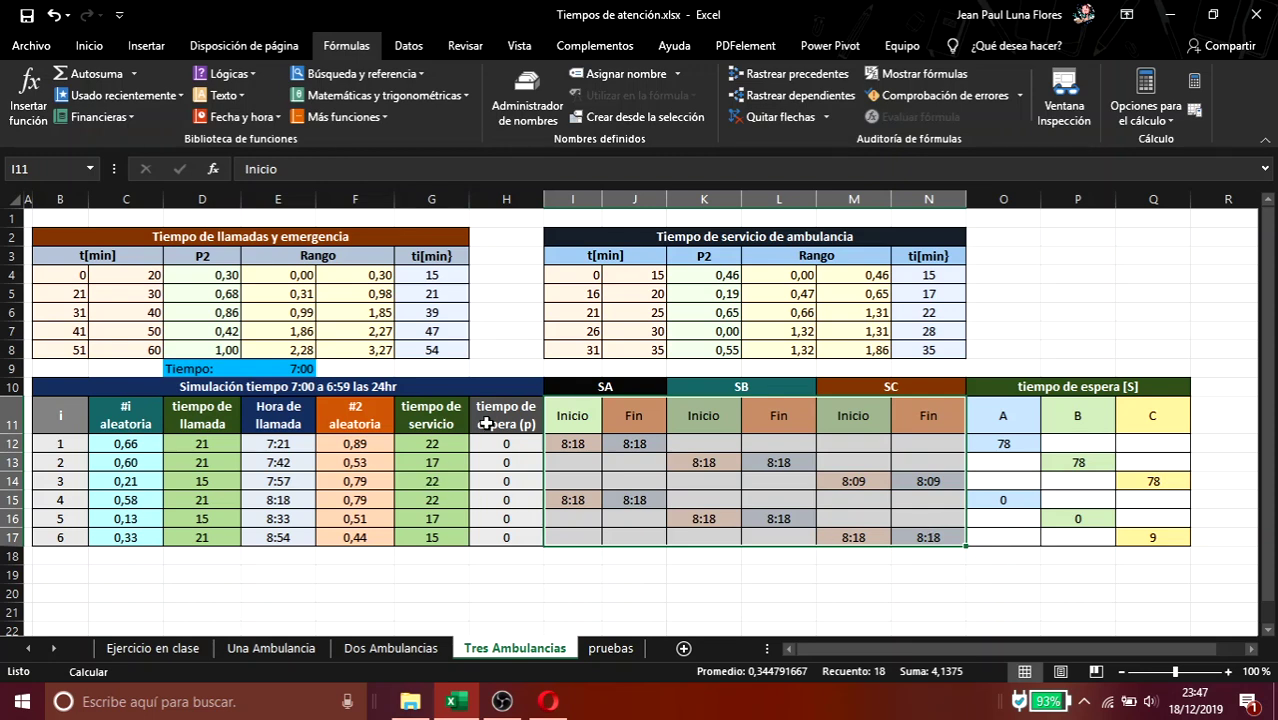
left_click_drag(485, 420, 499, 538)
left_click(499, 516)
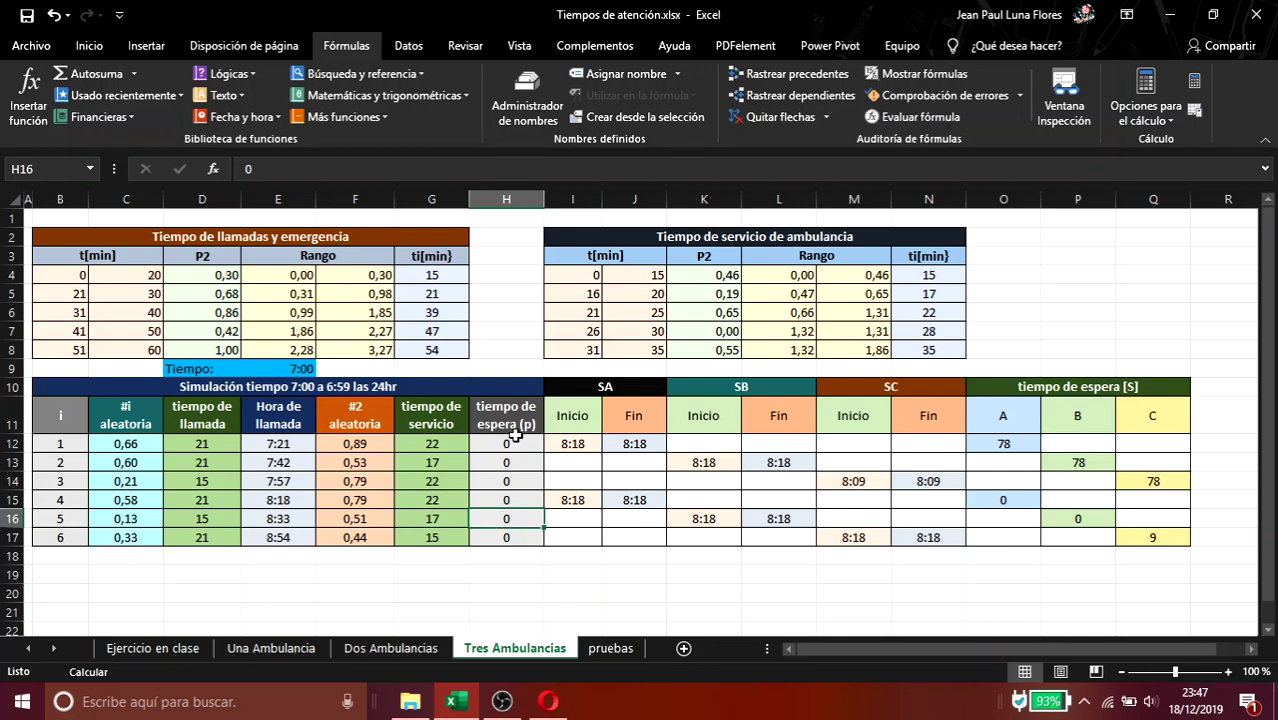
left_click_drag(513, 420, 510, 535)
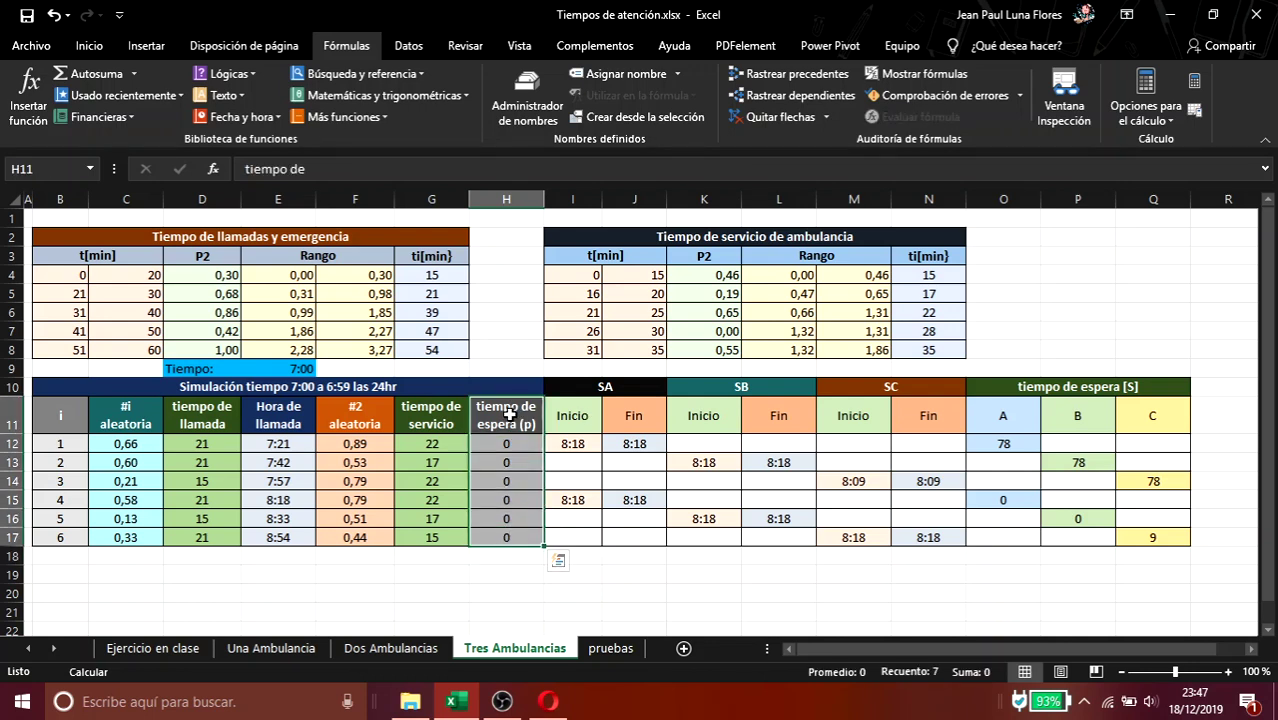
left_click_drag(509, 414, 506, 518)
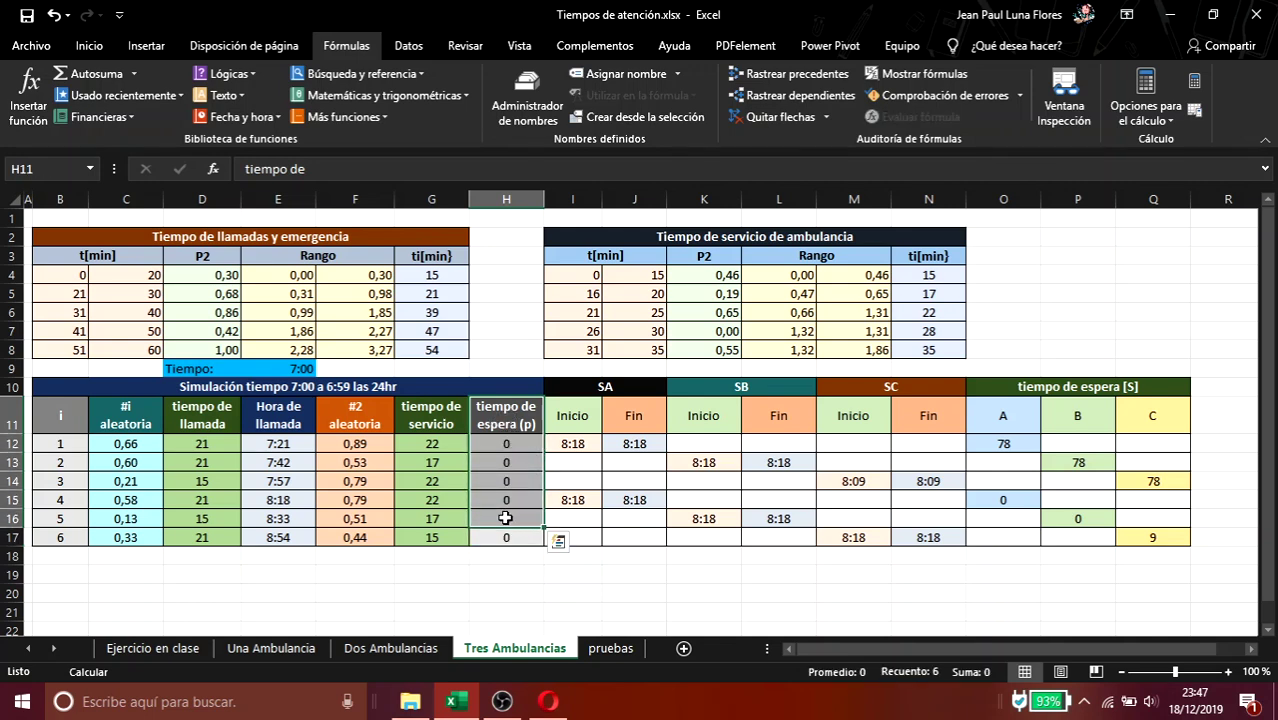
left_click(522, 424)
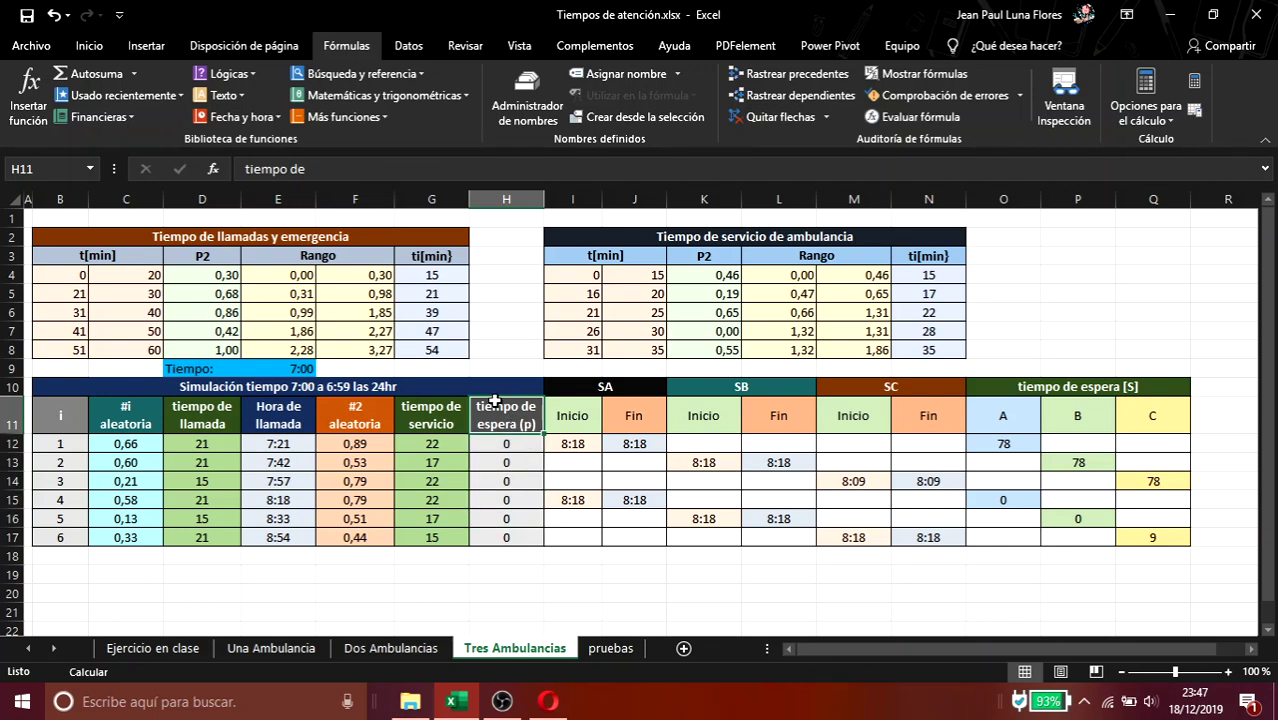
left_click(228, 258)
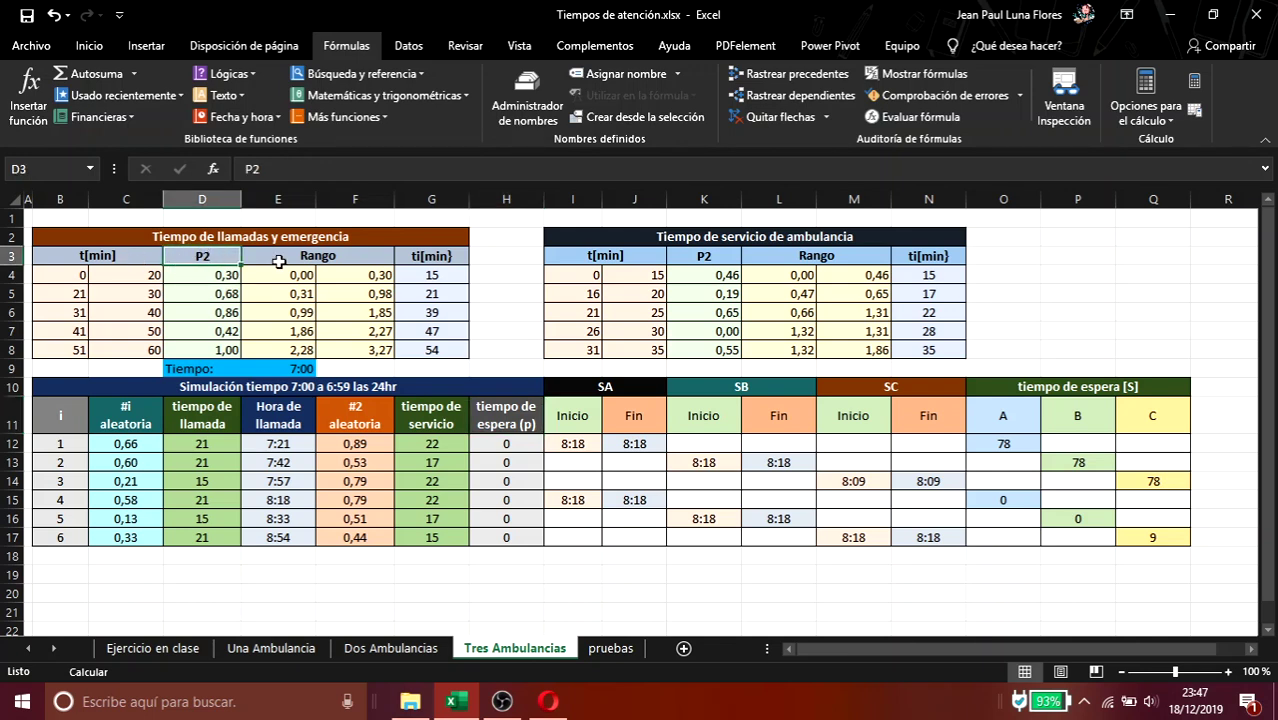
left_click(711, 256)
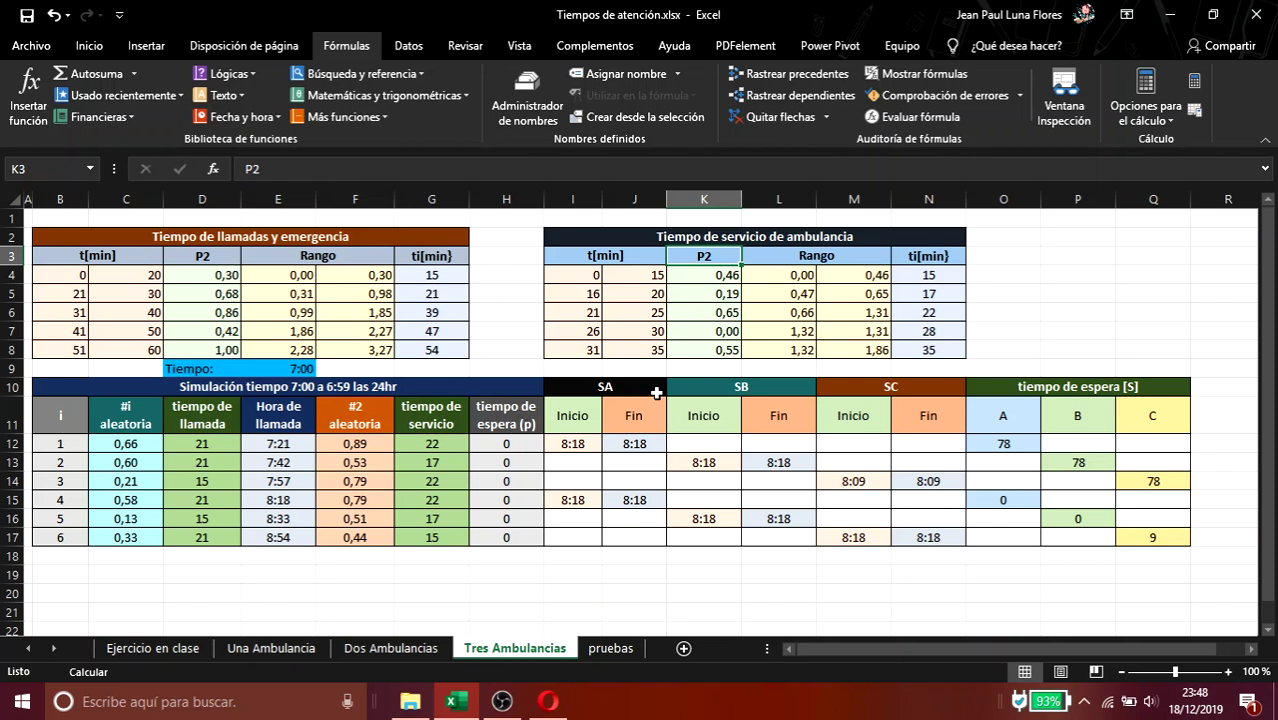
left_click_drag(485, 406, 506, 538)
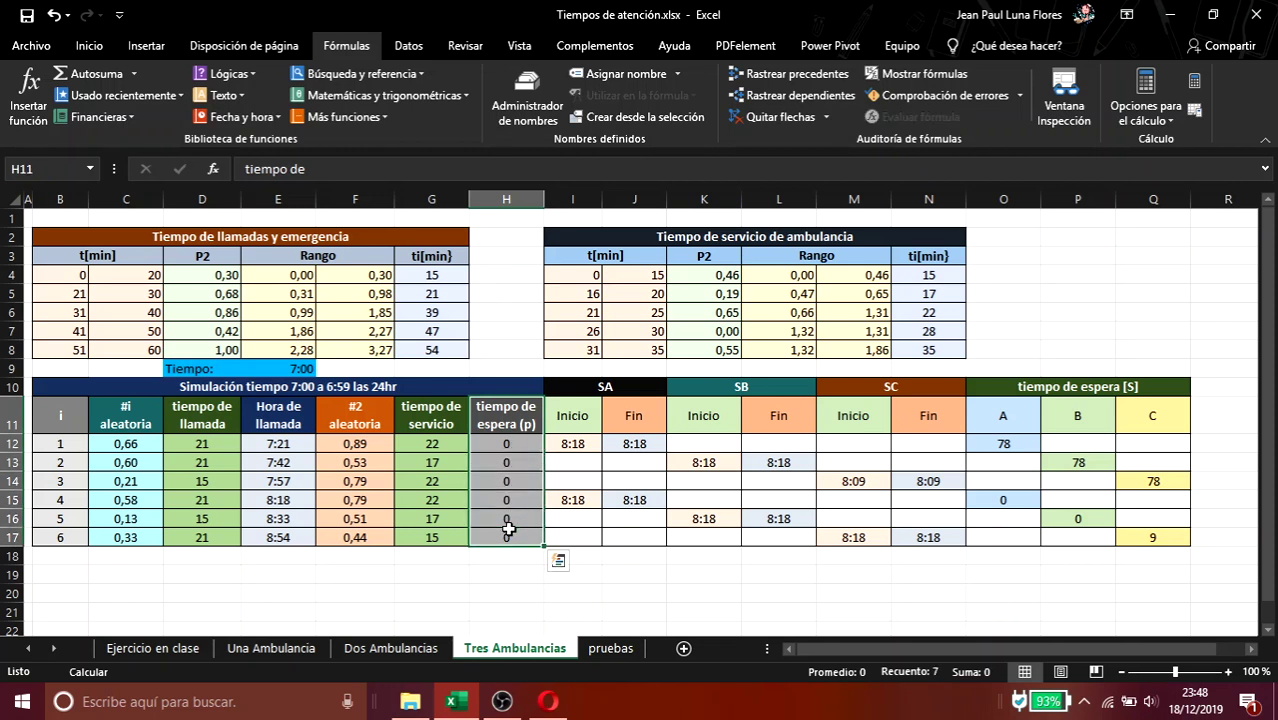